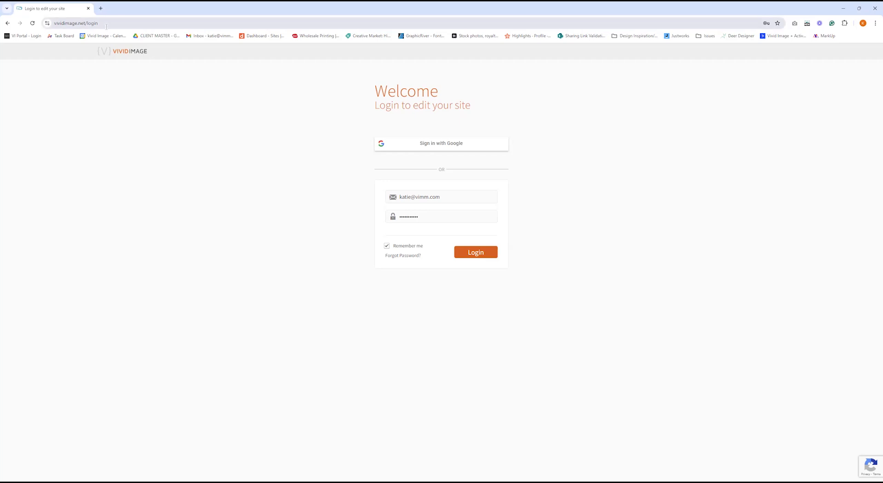
Log in to Vivid Image Site Editor to edit the site.
click(72, 24)
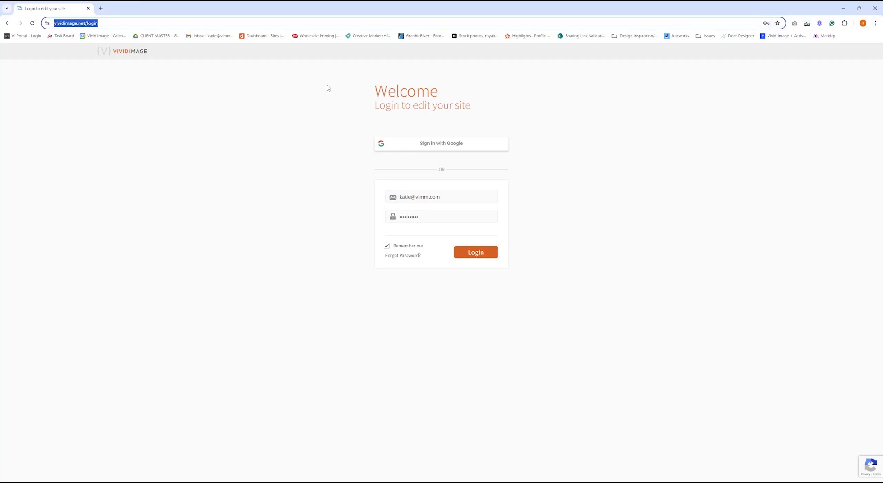
click(579, 186)
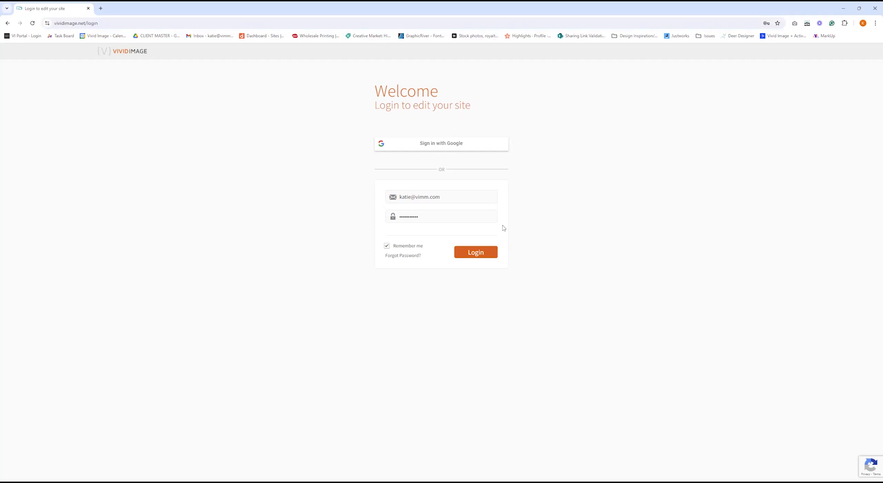
click(457, 199)
click(391, 232)
click(478, 254)
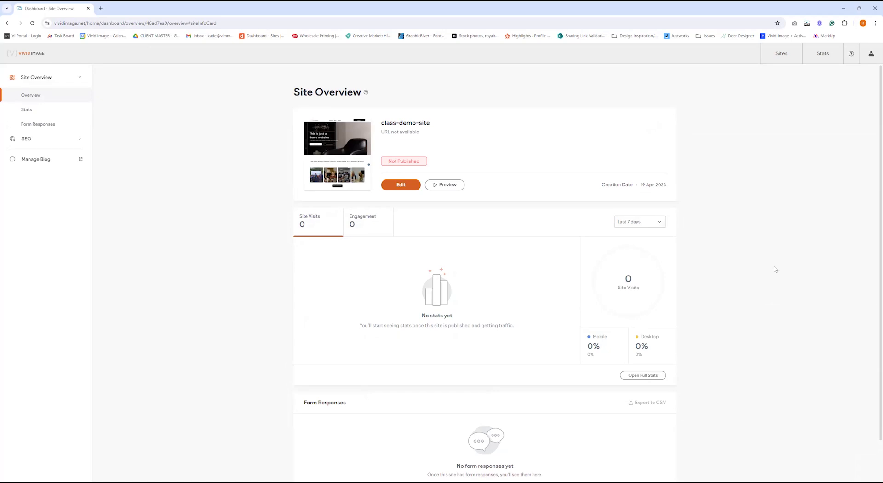
View the account settings page, then return to the class-demo-site Site Overview.
click(871, 54)
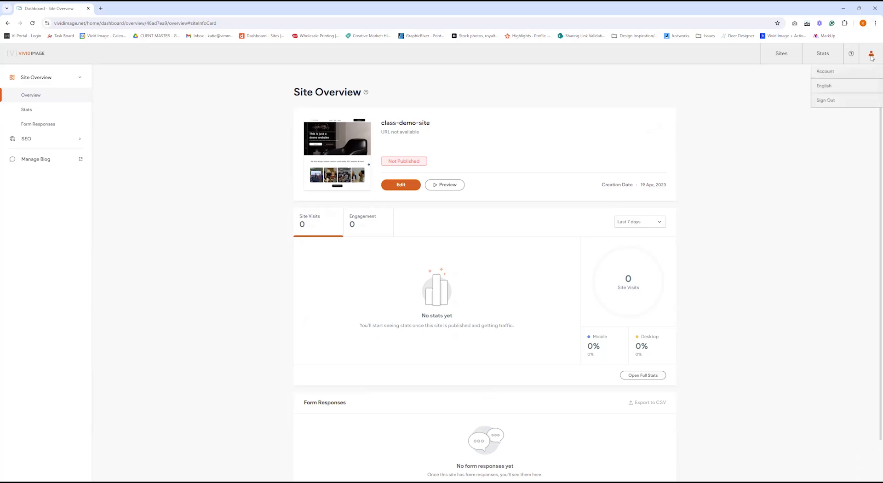
click(840, 73)
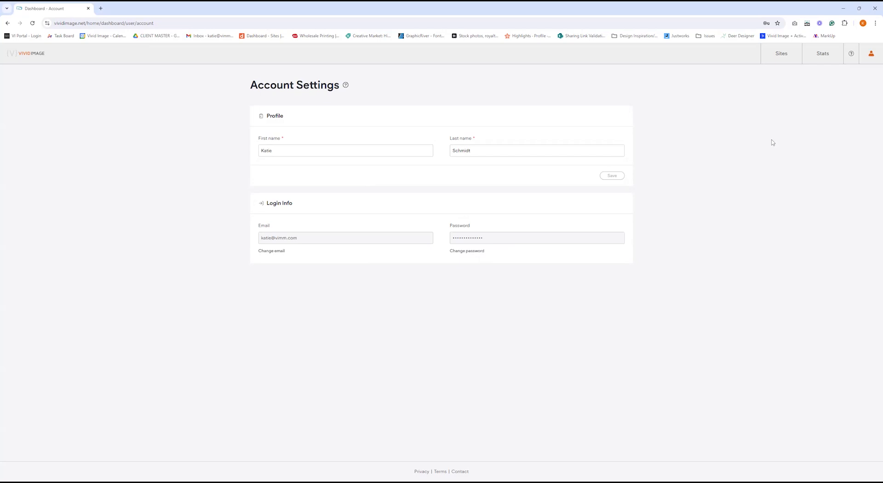
click(780, 54)
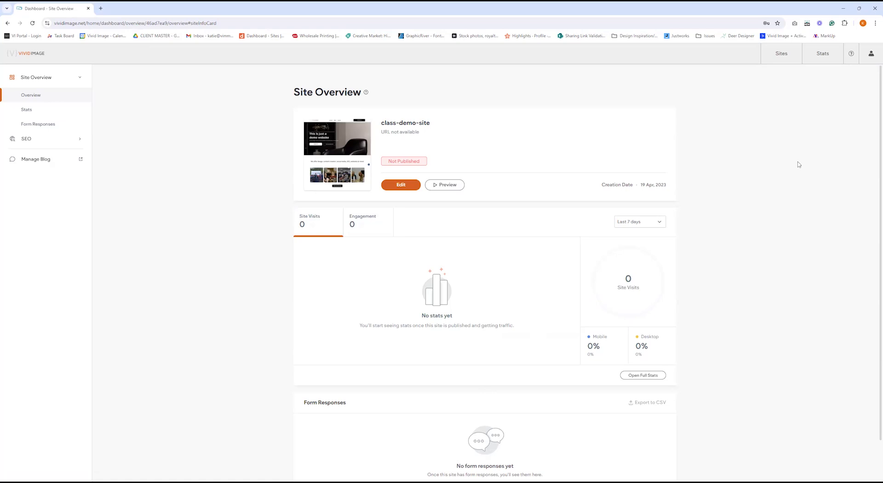
scroll(799, 164, down, 1)
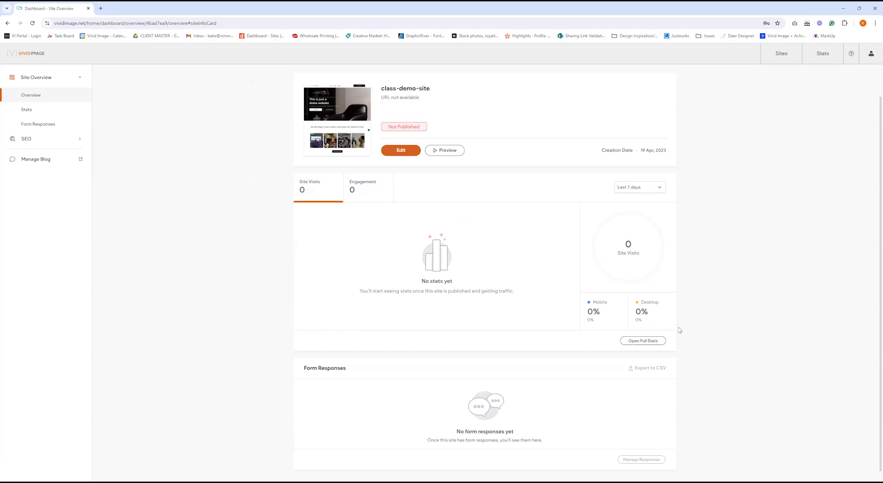
click(643, 341)
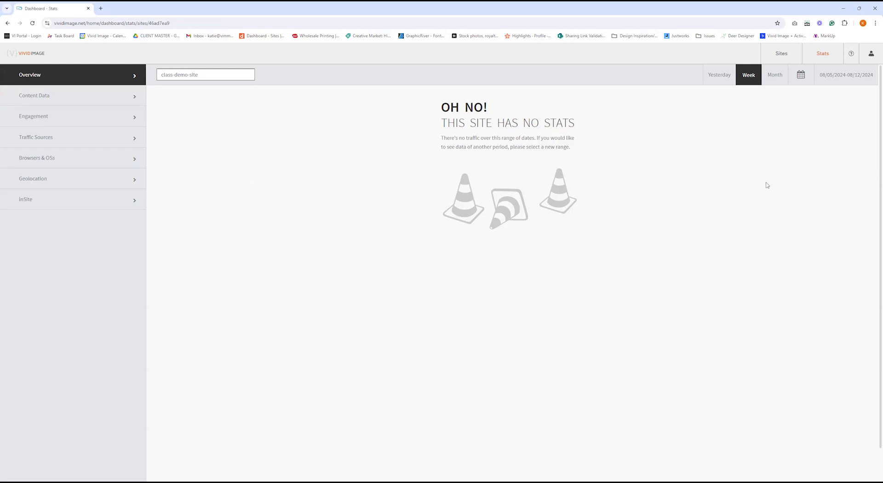
click(781, 55)
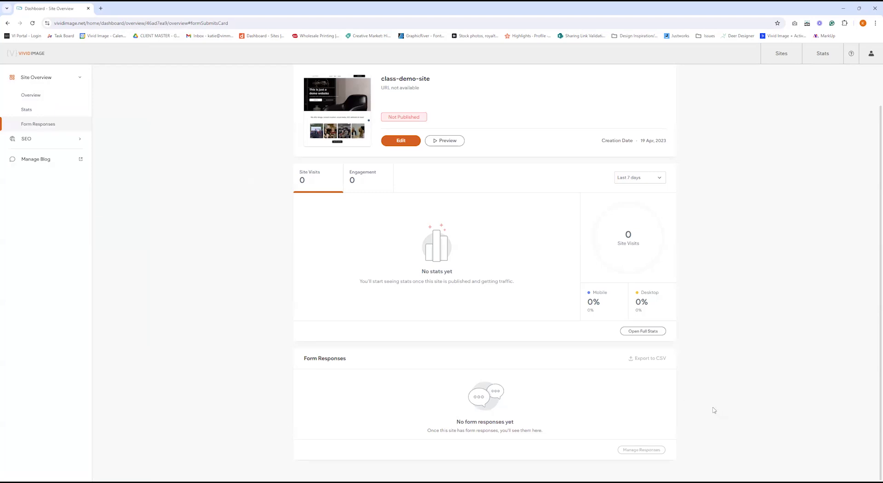
scroll(714, 410, up, 1)
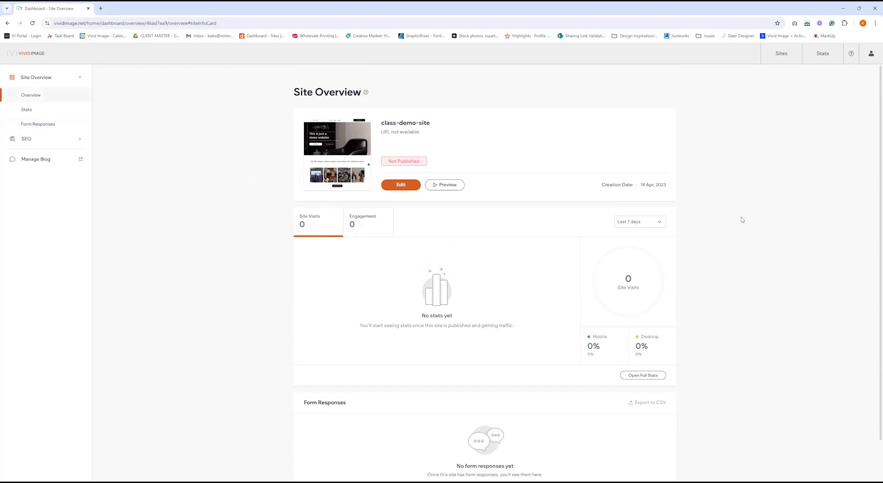
click(851, 62)
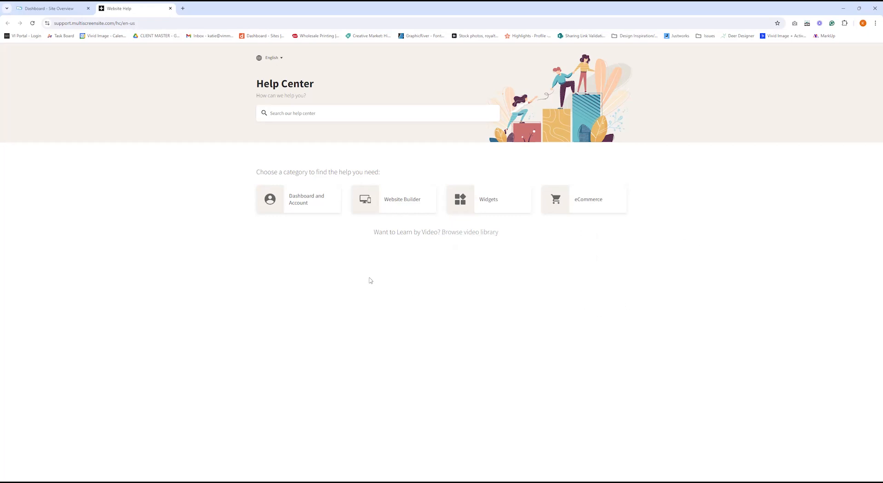
click(393, 210)
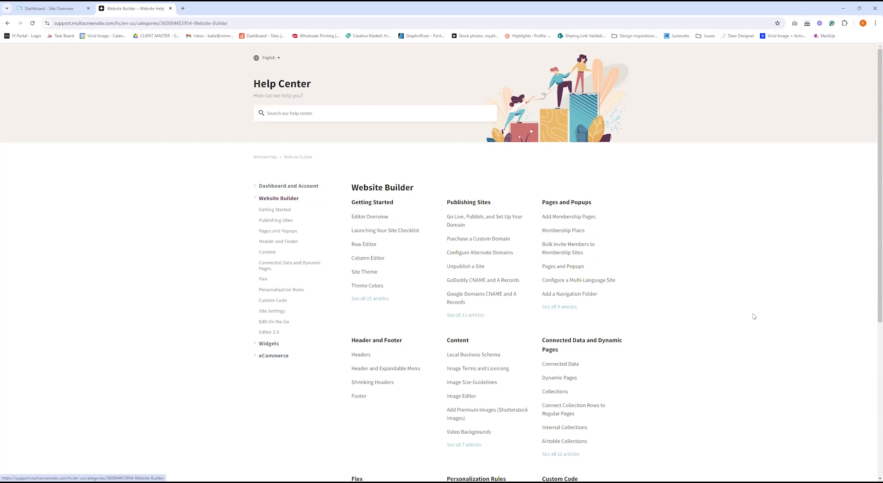
scroll(754, 316, down, 4)
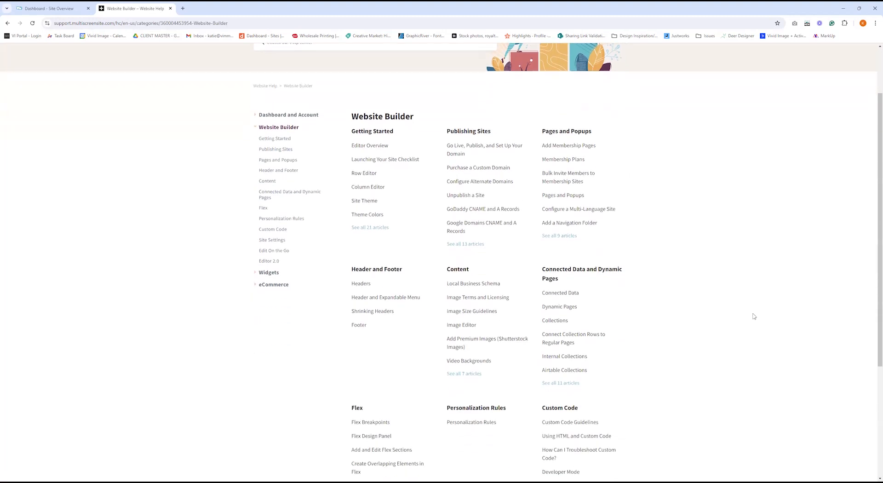
scroll(753, 316, up, 5)
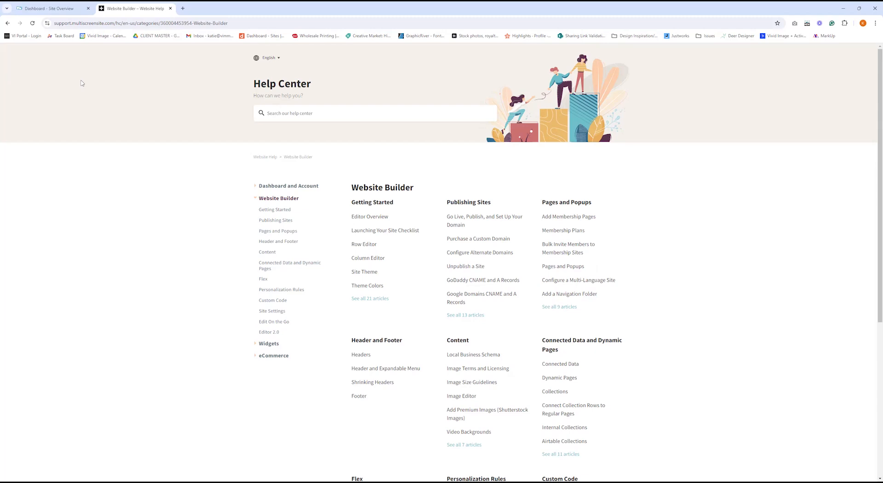
click(170, 8)
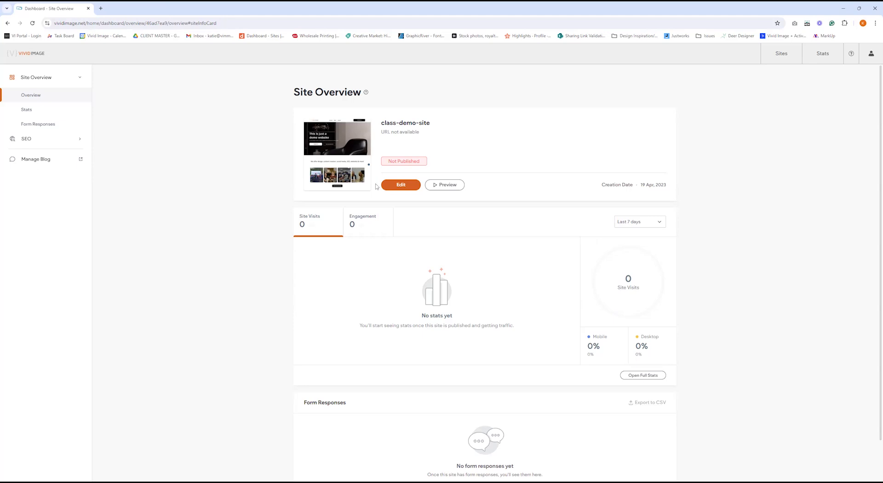
Open class-demo-site's Home page in the editor and show its list of pages.
click(409, 186)
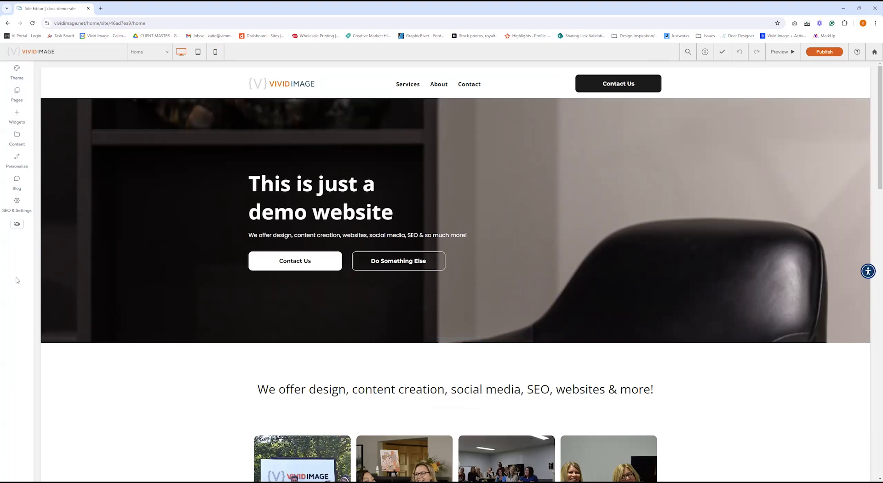
click(168, 53)
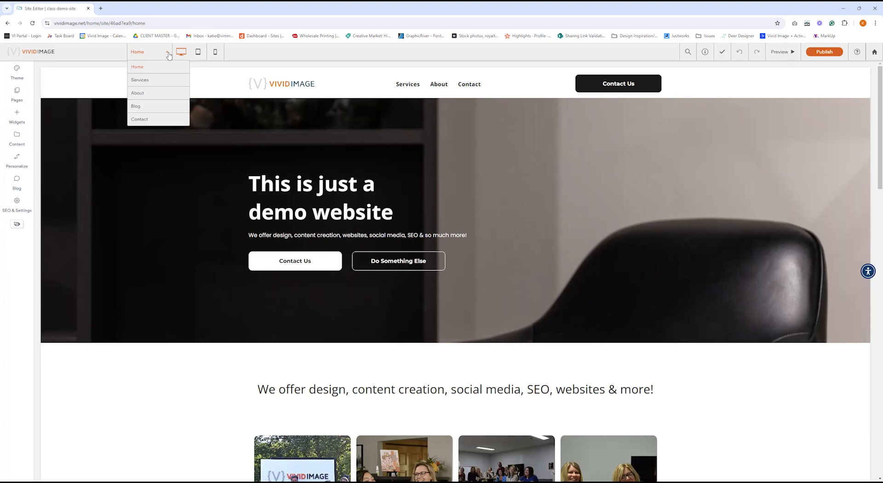
click(168, 95)
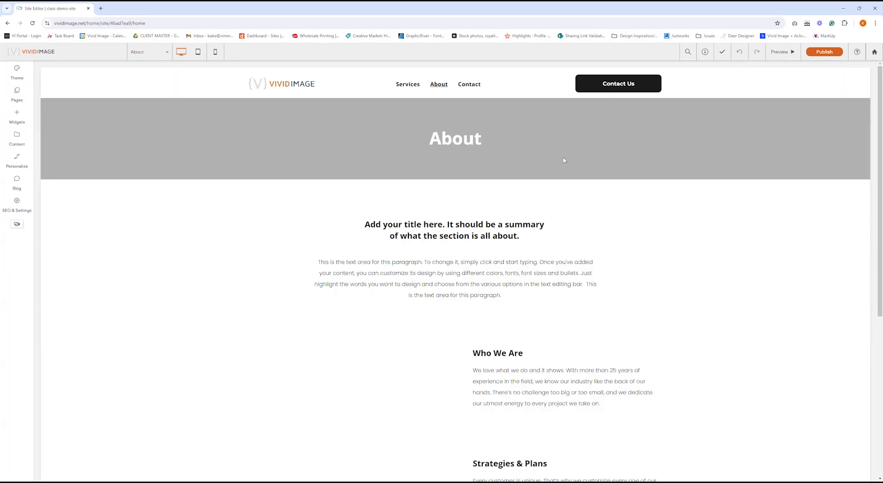
click(147, 52)
click(136, 73)
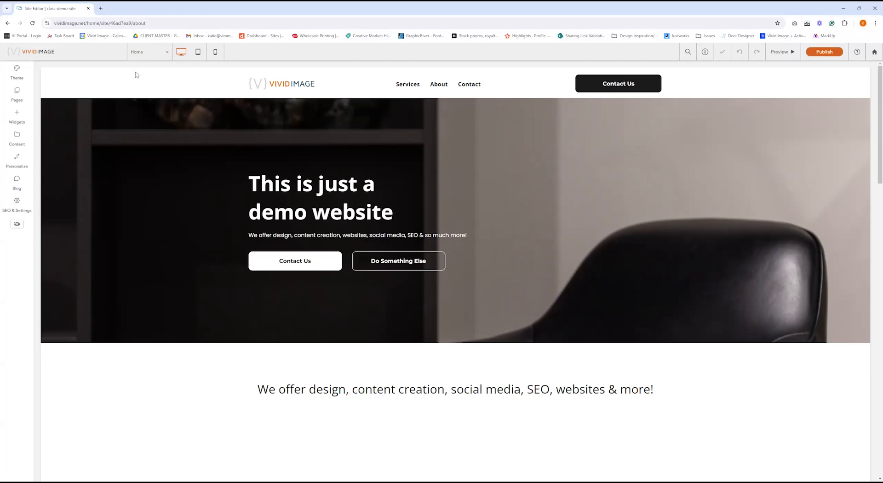
click(195, 54)
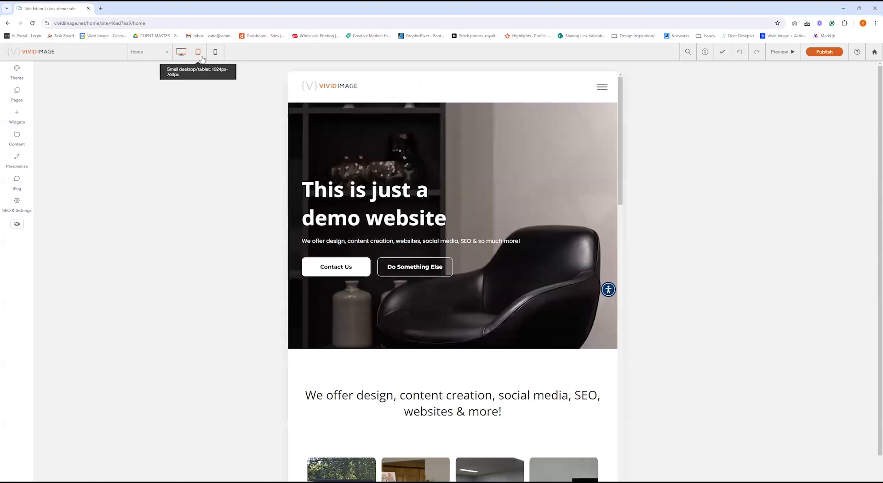
click(215, 54)
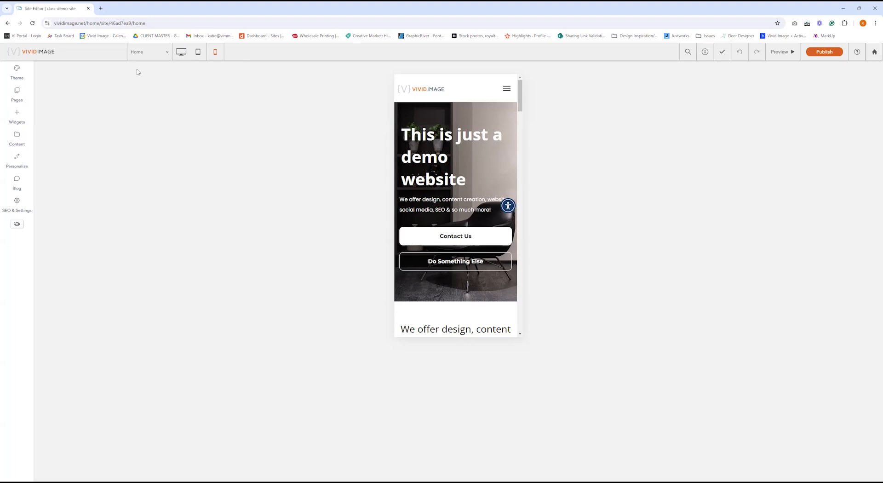
click(181, 52)
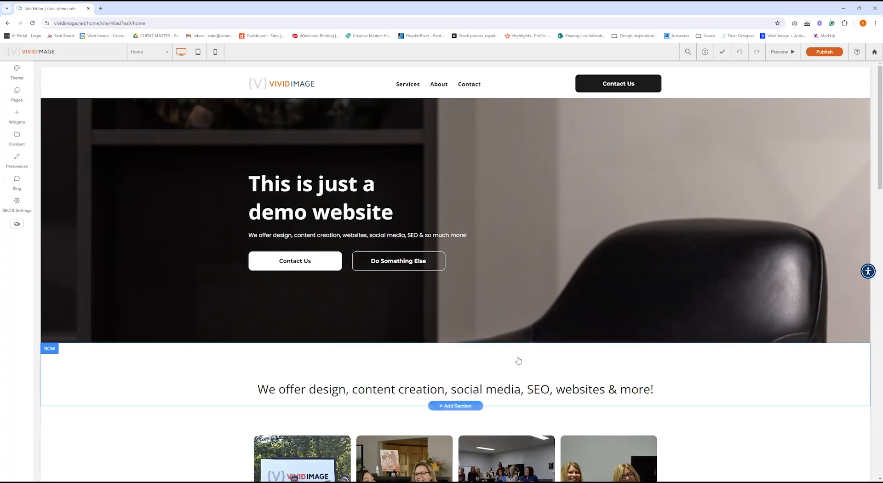
click(782, 51)
scroll(757, 223, down, 9)
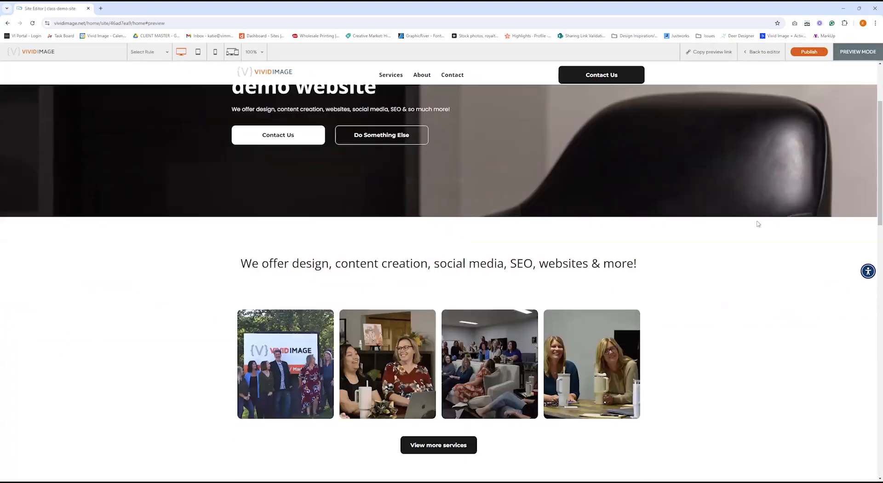
scroll(751, 283, up, 9)
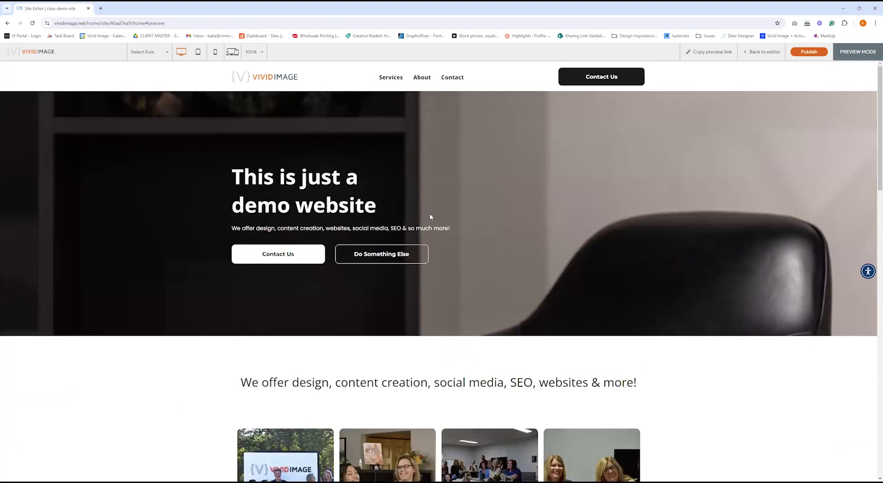
click(214, 53)
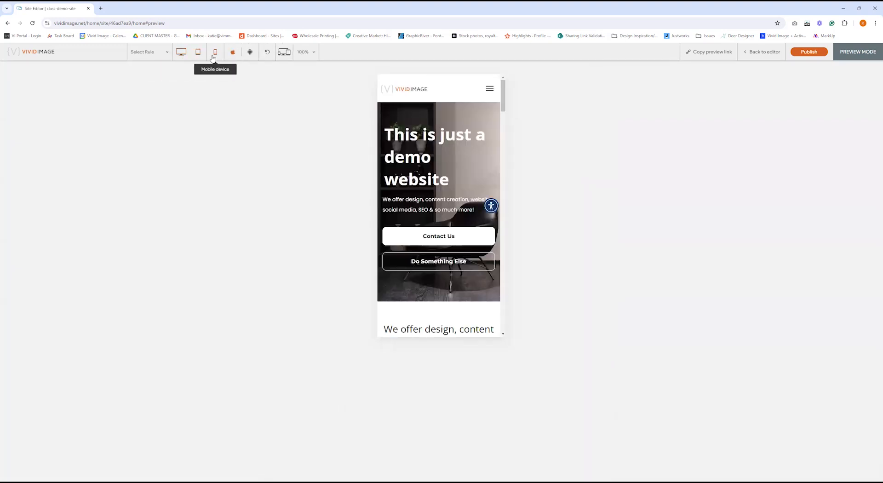
click(182, 53)
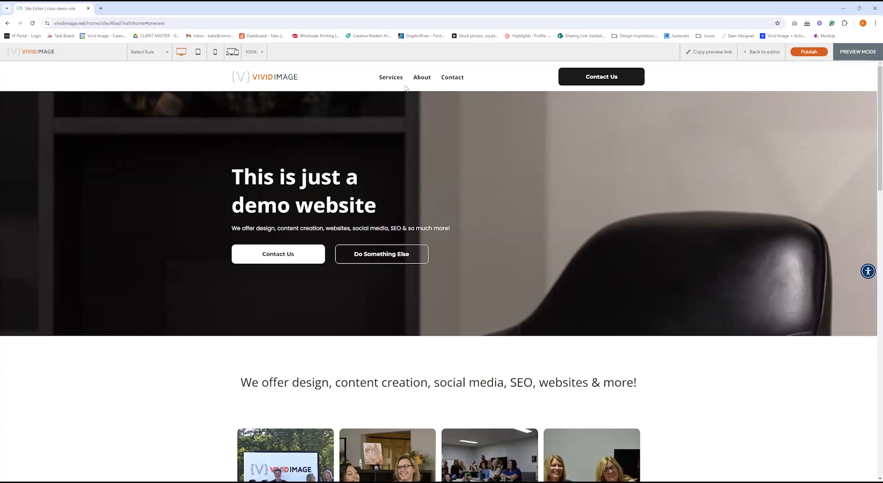
click(760, 53)
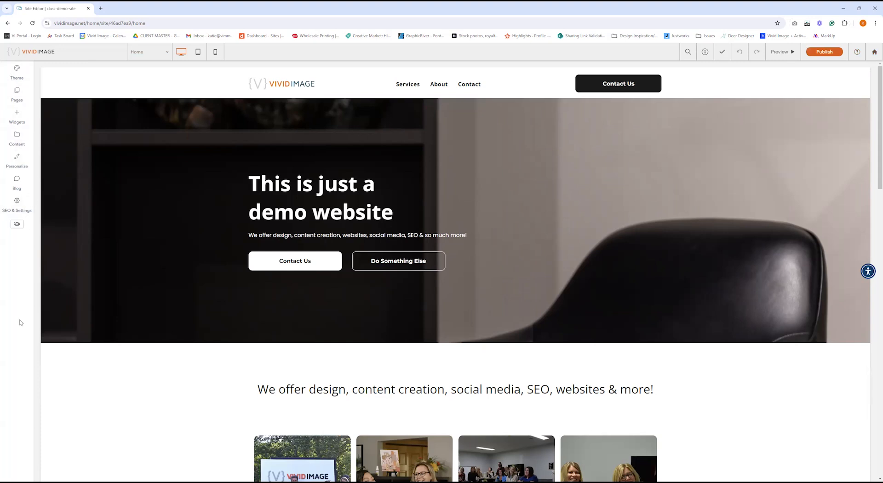
Preview the About page, go back to Home, check Services' options, then show the Widgets library.
click(17, 97)
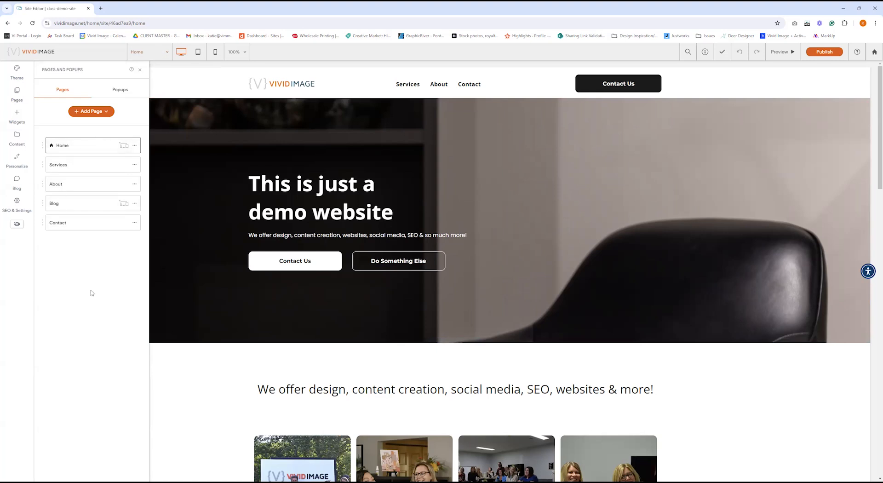
click(83, 184)
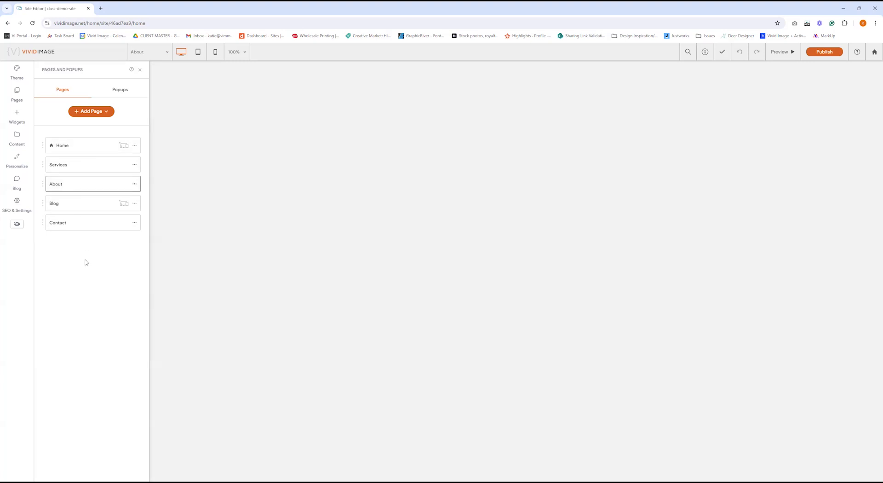
click(89, 146)
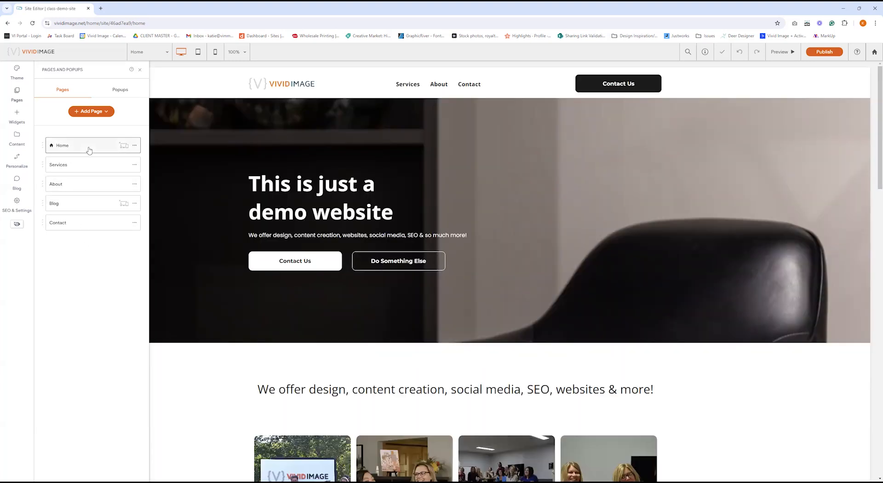
click(134, 166)
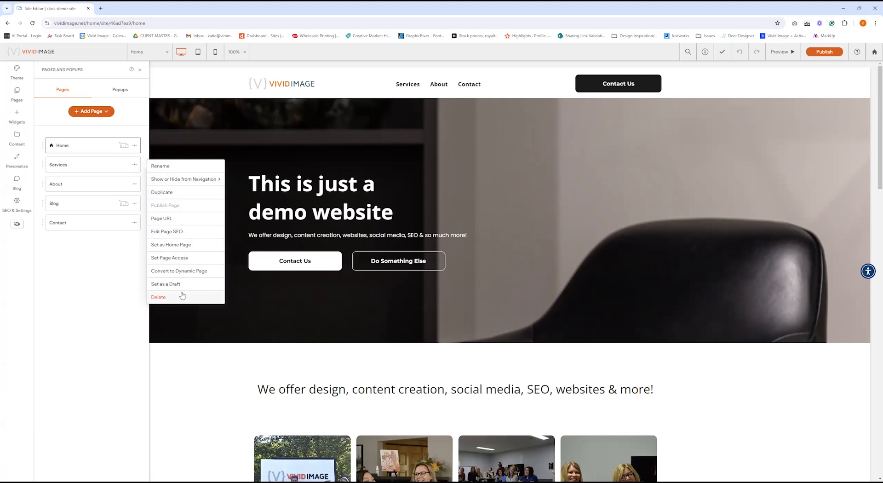
click(10, 121)
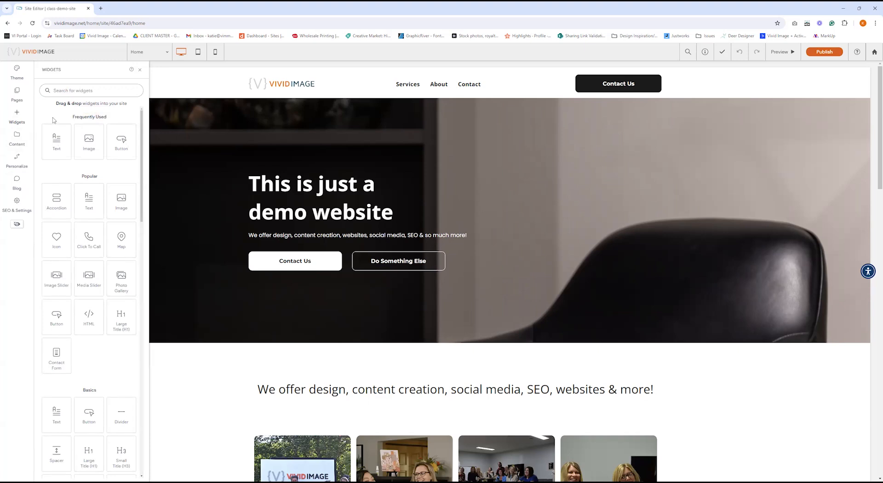
scroll(60, 156, down, 3)
scroll(73, 223, down, 5)
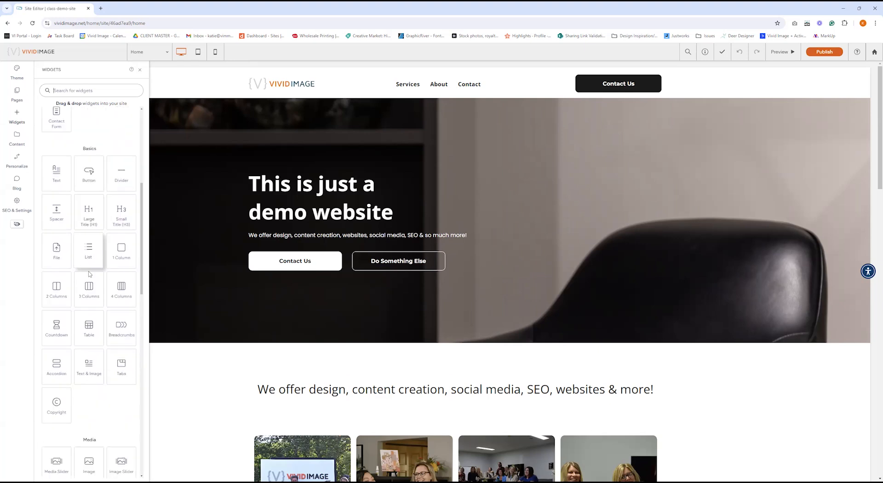
scroll(88, 326, up, 5)
scroll(85, 304, up, 2)
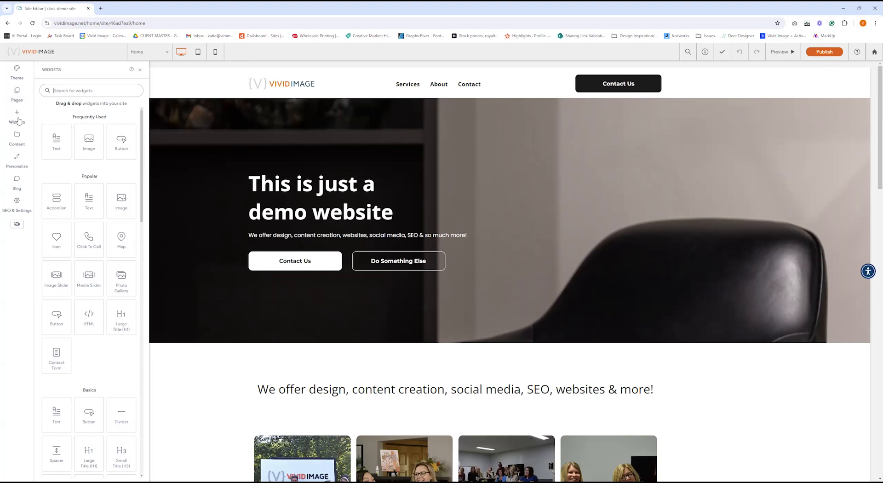
Browse the Media Manager's empty Files section and the stocked Site Images.
click(19, 140)
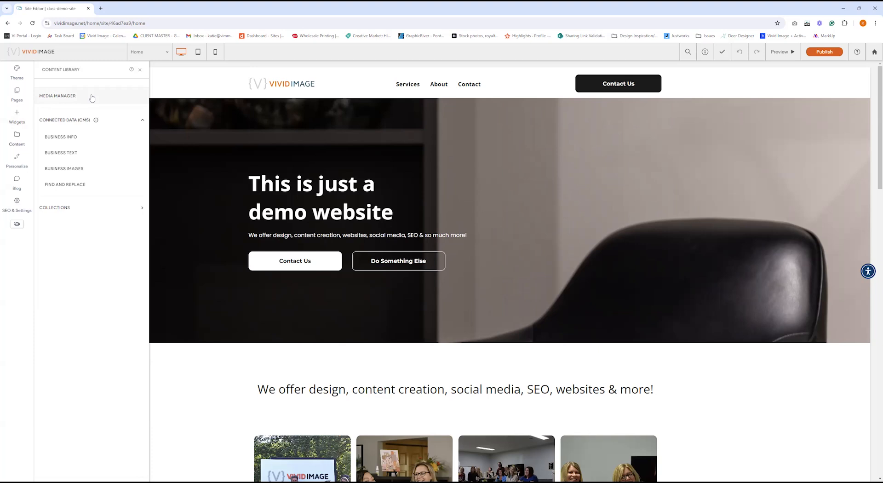
click(61, 100)
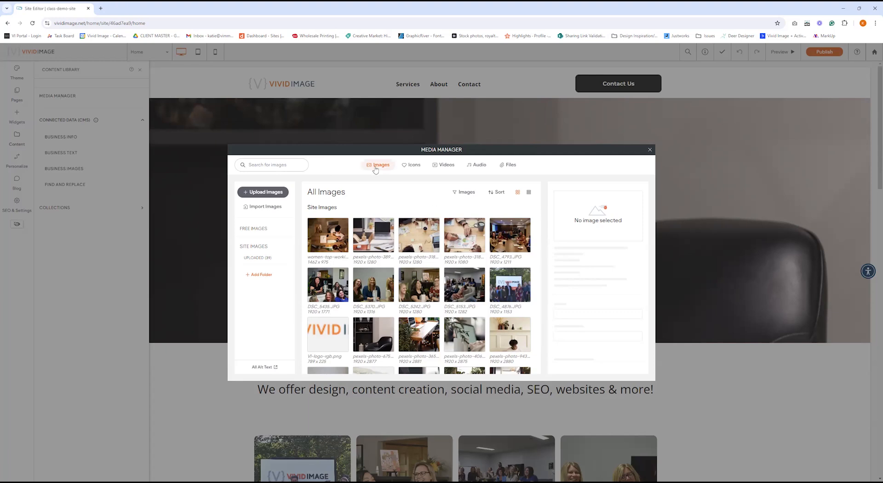
click(509, 165)
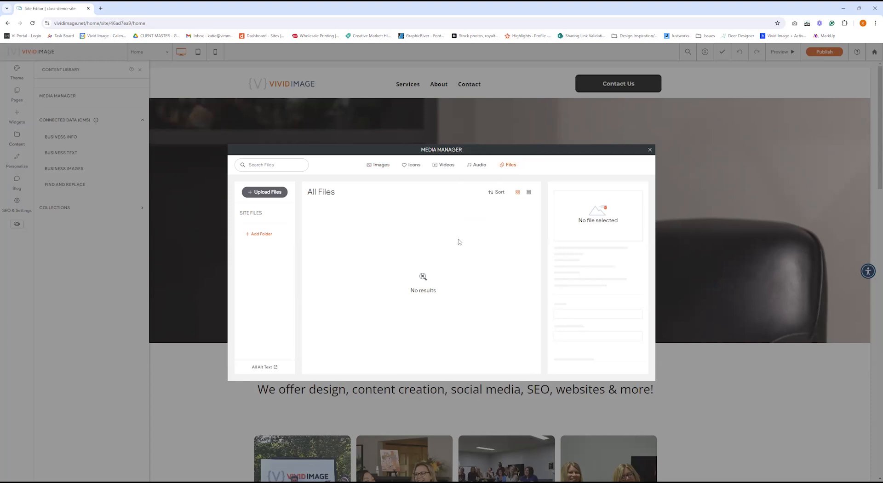
click(385, 169)
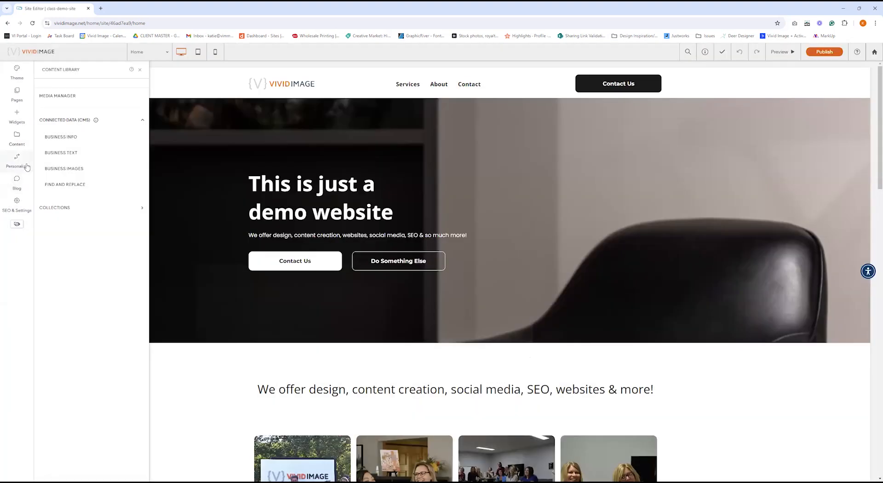
Glance at the Personalize rules, then show SEO & Settings on Site Icons.
click(27, 167)
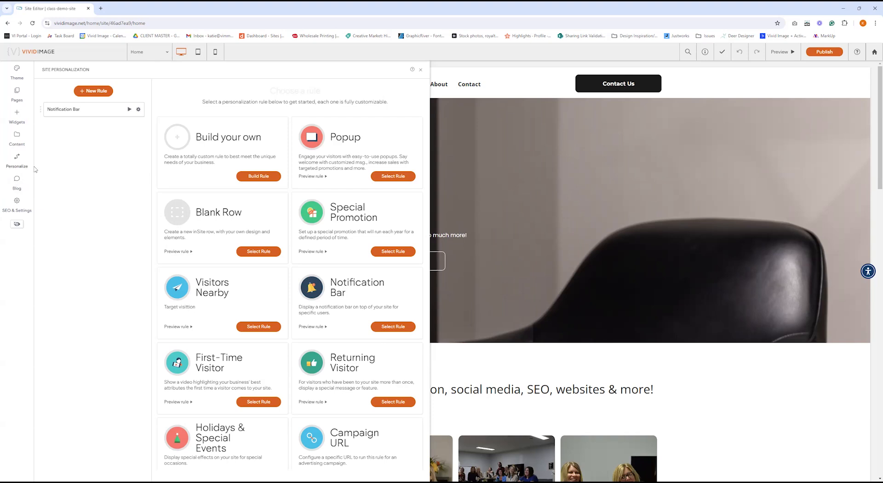
click(23, 211)
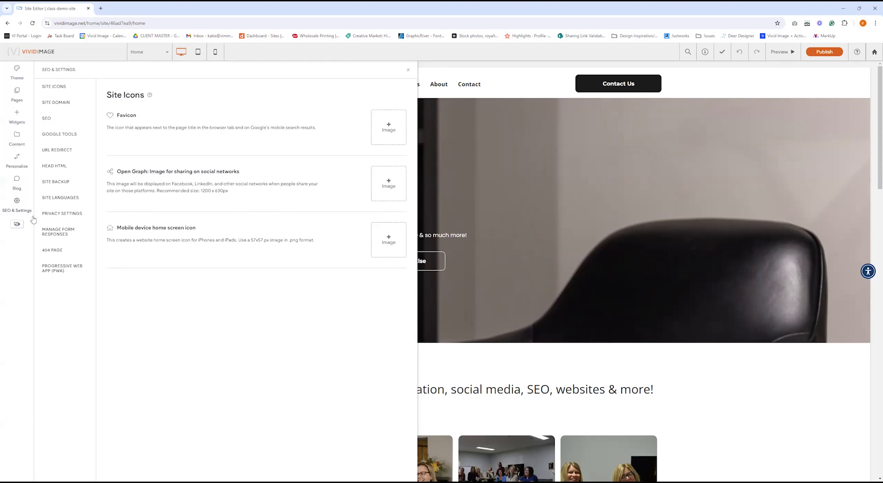
Check the submitted form responses, then show the Site Backup page with its four saved versions.
click(63, 234)
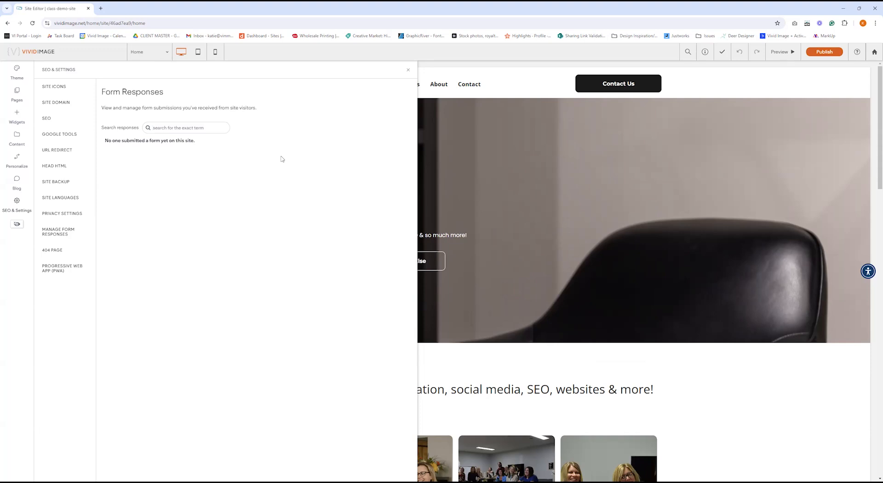
click(68, 182)
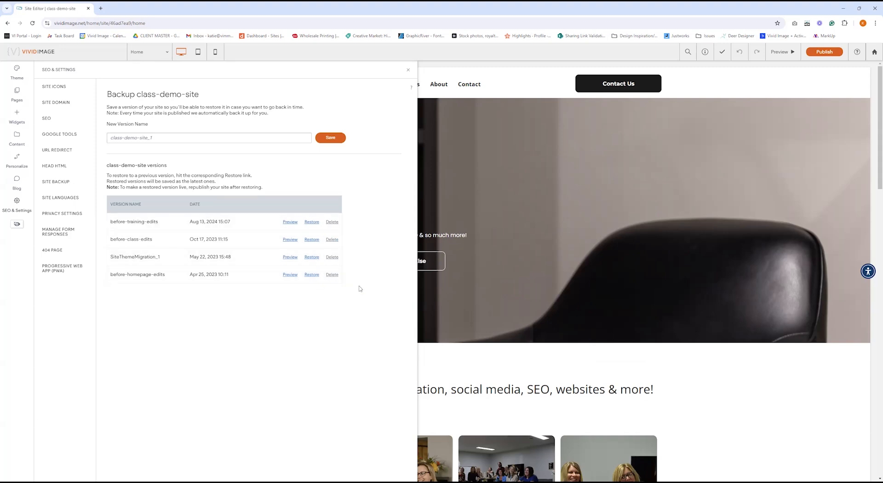
Save a new site backup version named 'Before-Training'.
click(250, 139)
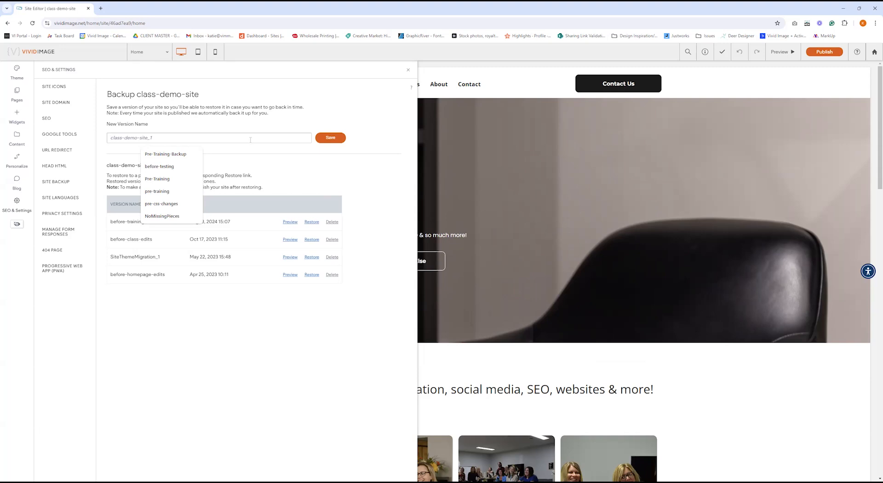
text(Before-Training)
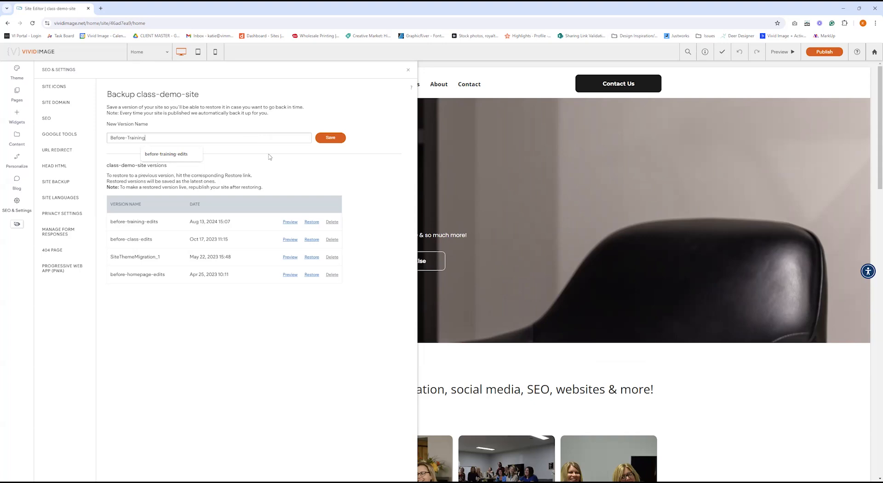
click(132, 150)
click(324, 140)
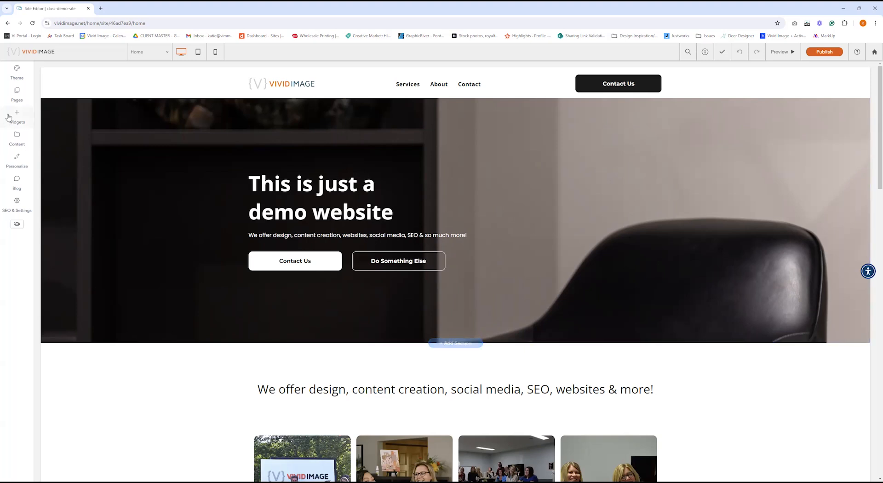
Explore the Services page's rename and add-page options, leaving everything unchanged.
click(17, 97)
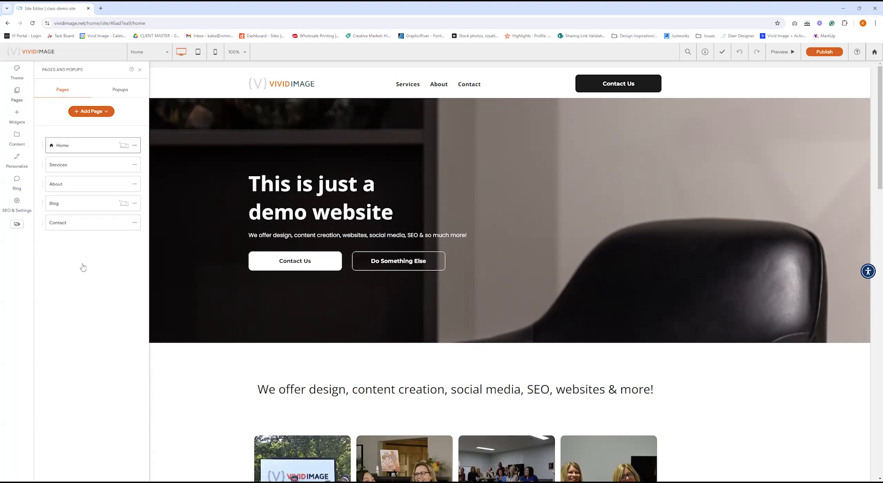
click(136, 166)
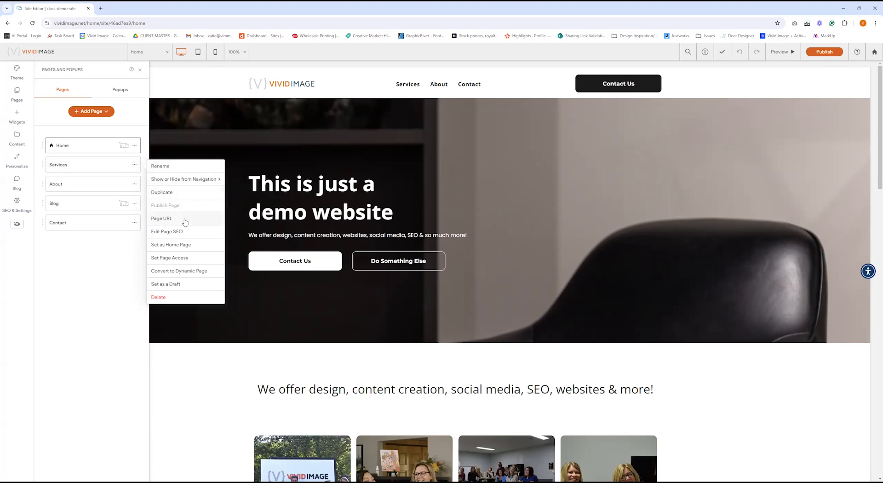
click(181, 171)
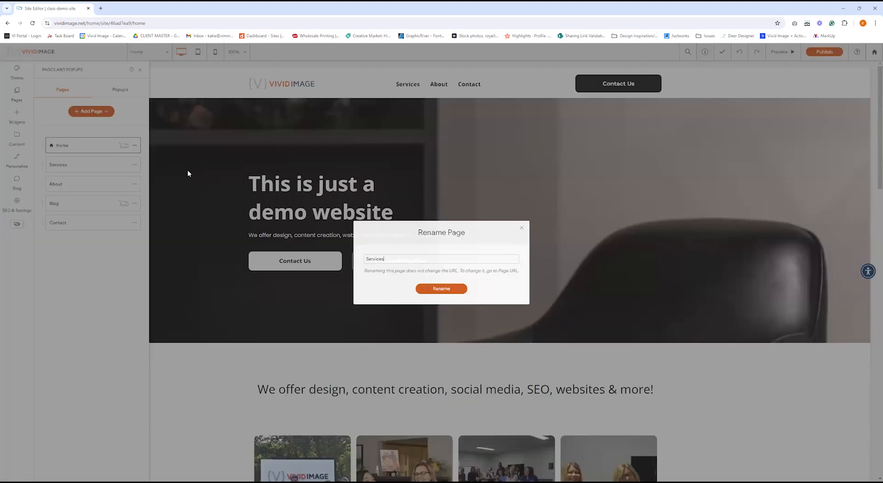
drag(390, 261, 364, 264)
click(391, 263)
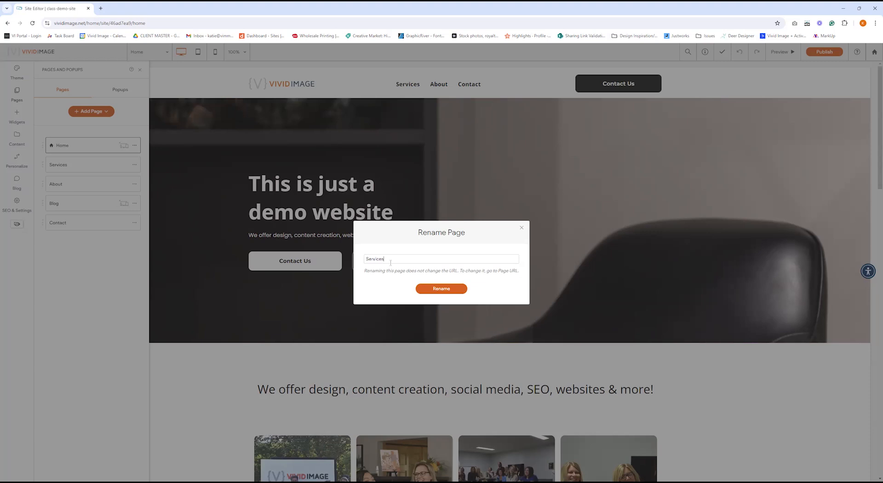
click(459, 291)
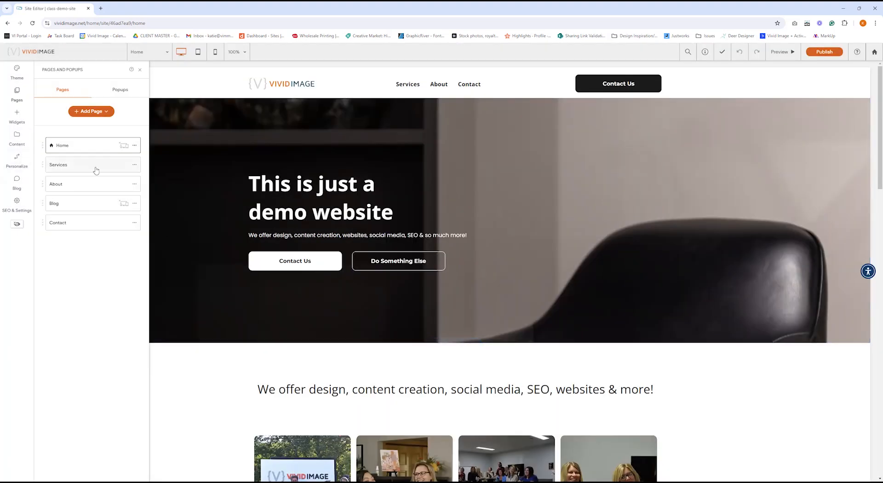
click(135, 164)
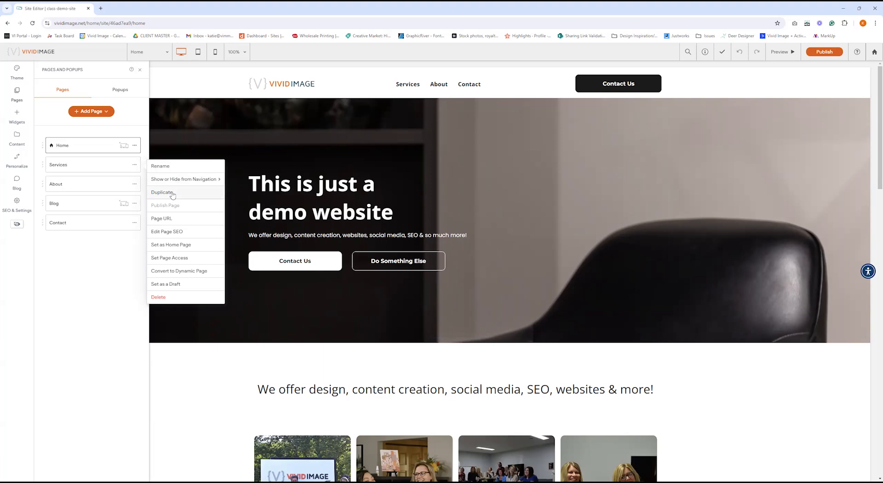
click(102, 113)
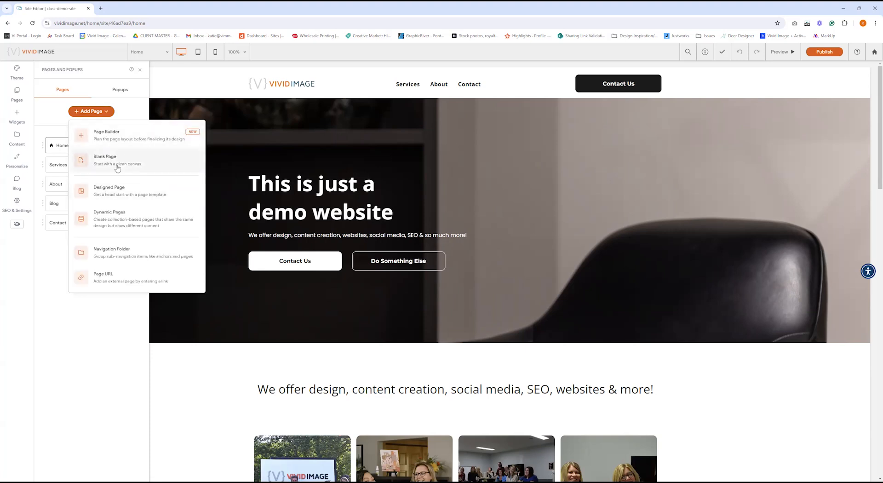
click(94, 384)
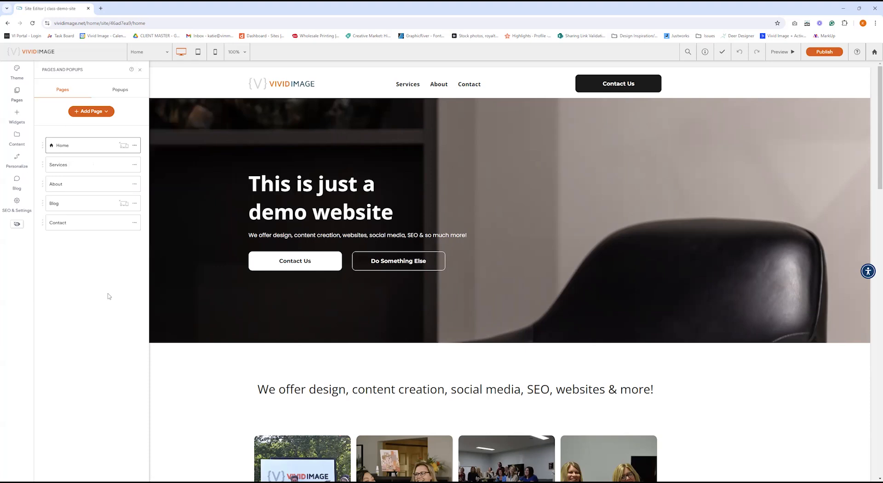
Duplicate the Services page as a new page named 'Services Copy'.
click(135, 166)
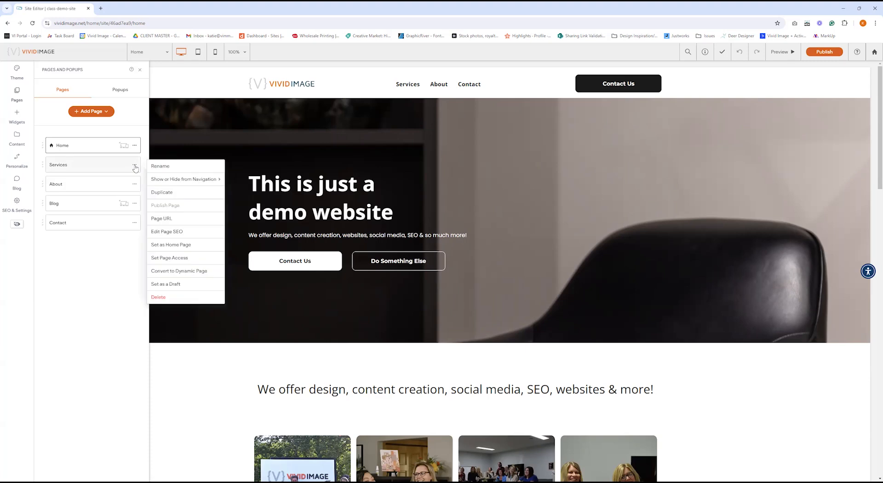
click(179, 192)
triple_click(431, 264)
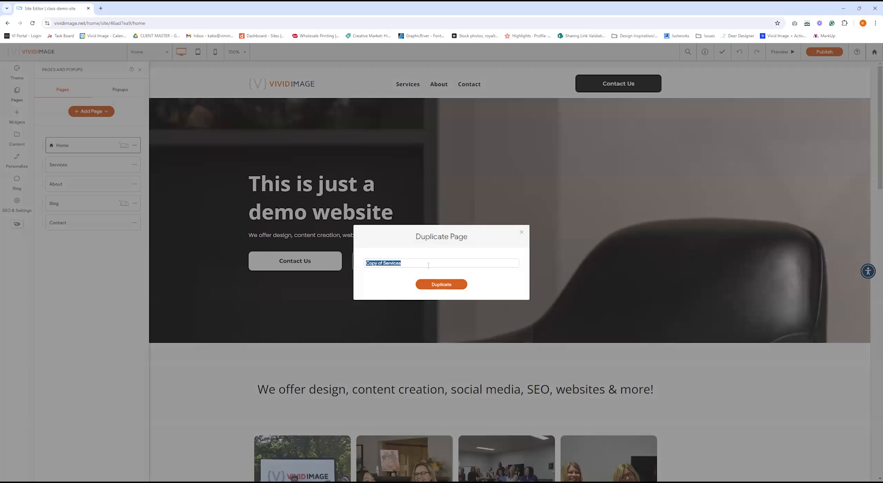
triple_click(429, 265)
text(Services Copy)
click(446, 285)
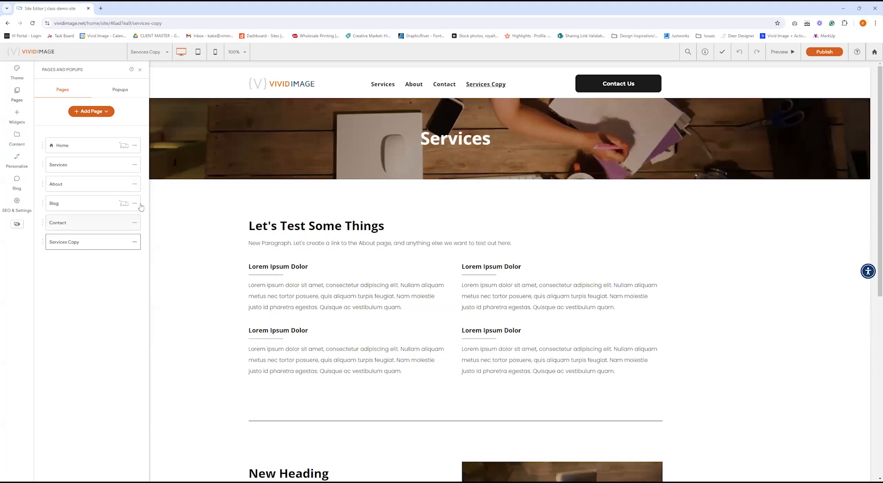
Inspect the Services page URL, leaving the slug 'services', and close the Pages panel.
click(134, 164)
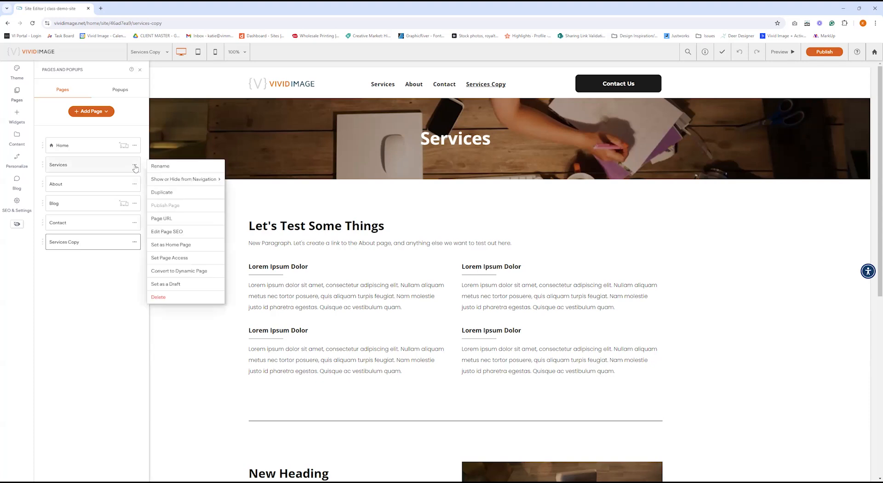
click(184, 223)
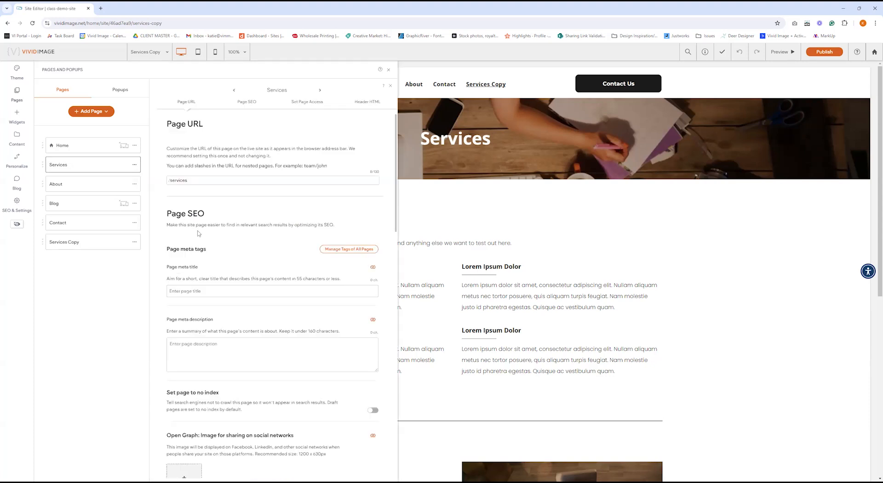
double_click(187, 181)
click(191, 180)
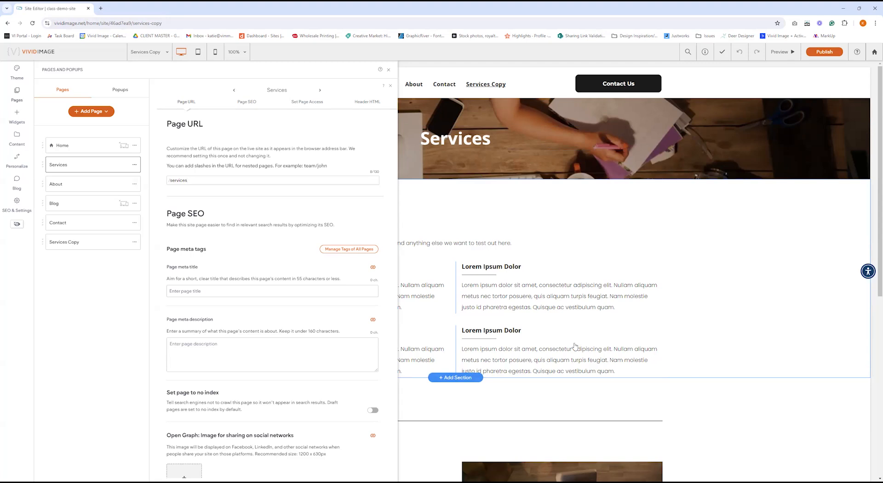
click(388, 71)
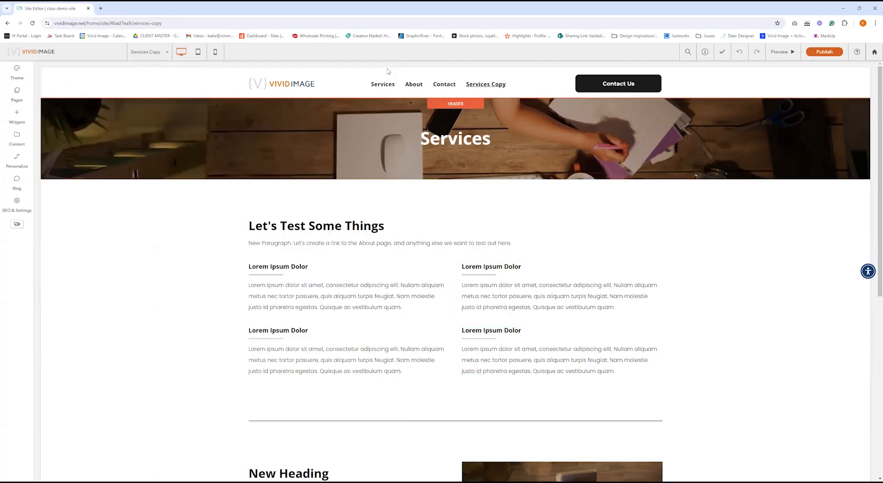
Switch to the Services page and begin editing its New Paragraph text widget.
click(155, 52)
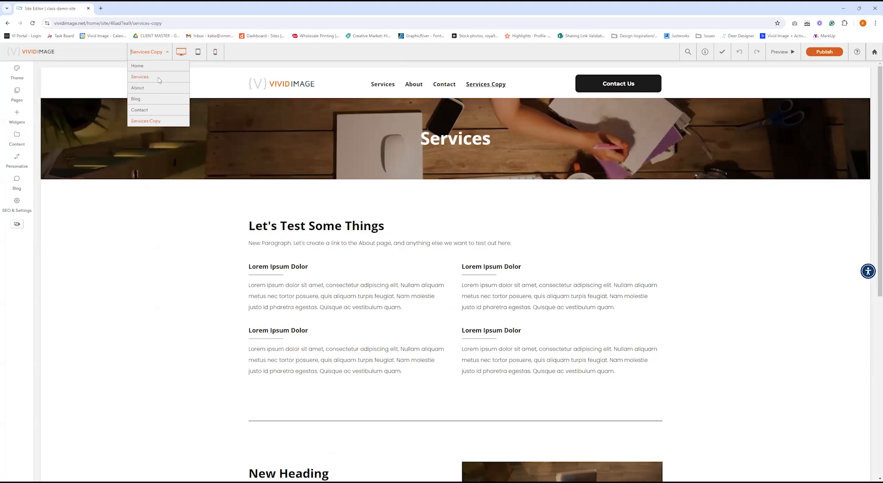
click(158, 78)
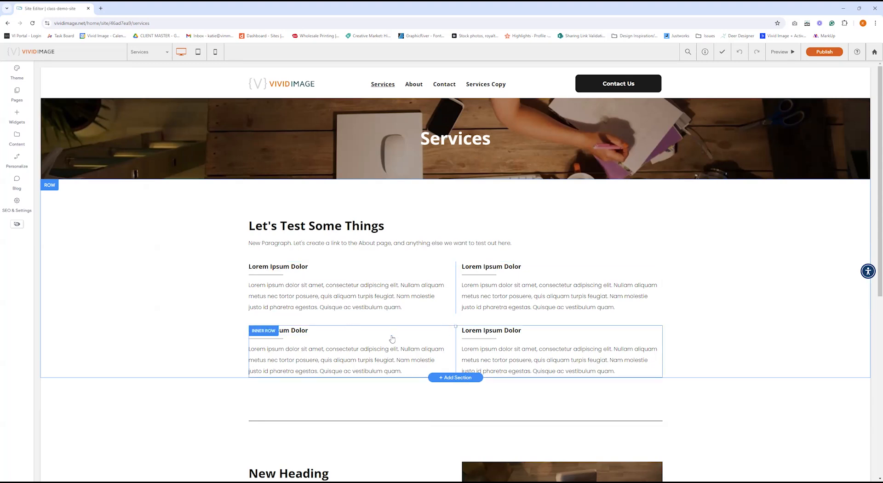
double_click(350, 247)
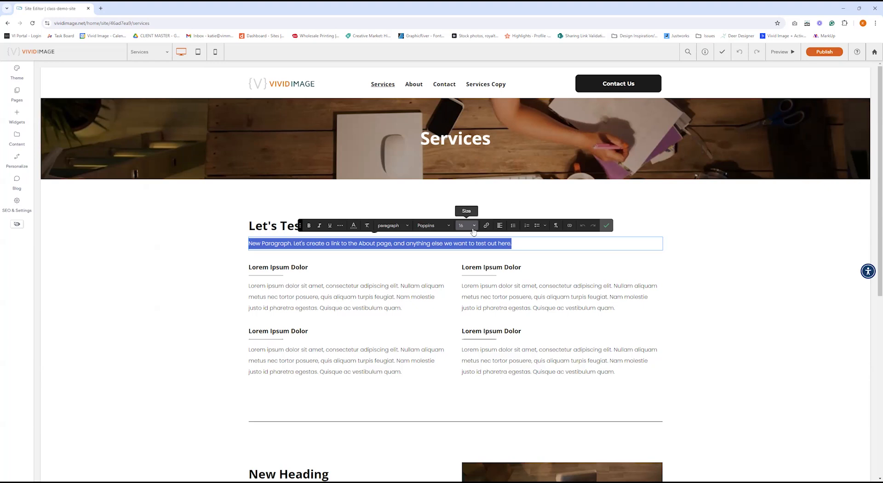
Open the Styles list for the Services intro paragraph, currently set to 'paragraph'.
click(399, 225)
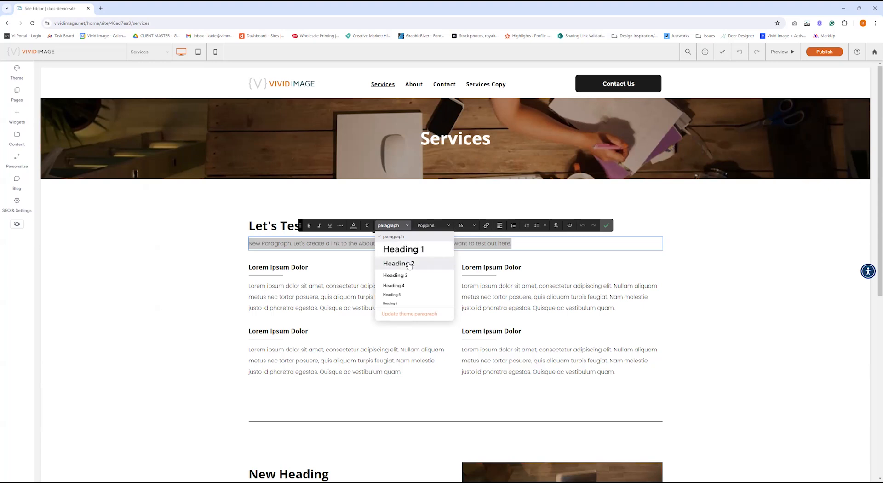
click(405, 227)
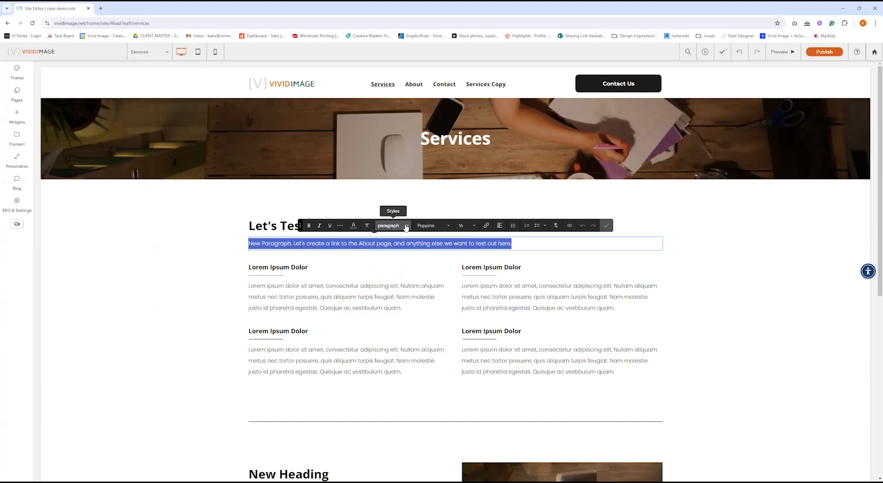
click(500, 226)
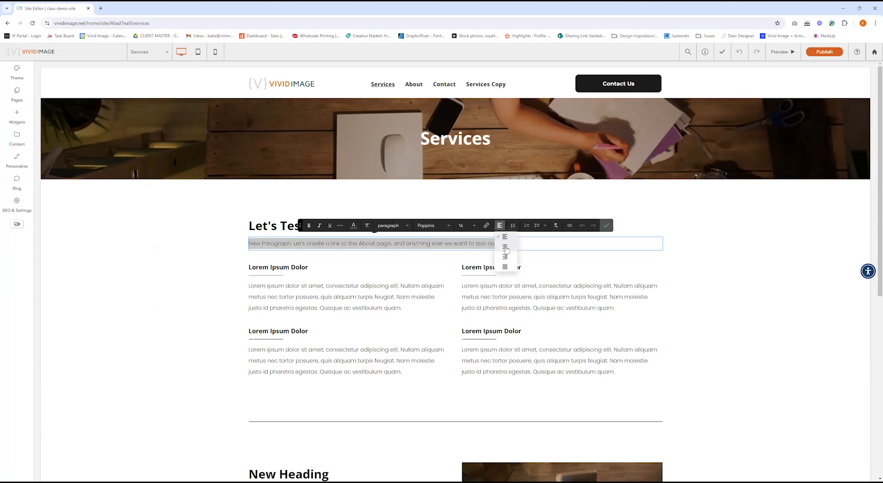
click(505, 248)
click(500, 225)
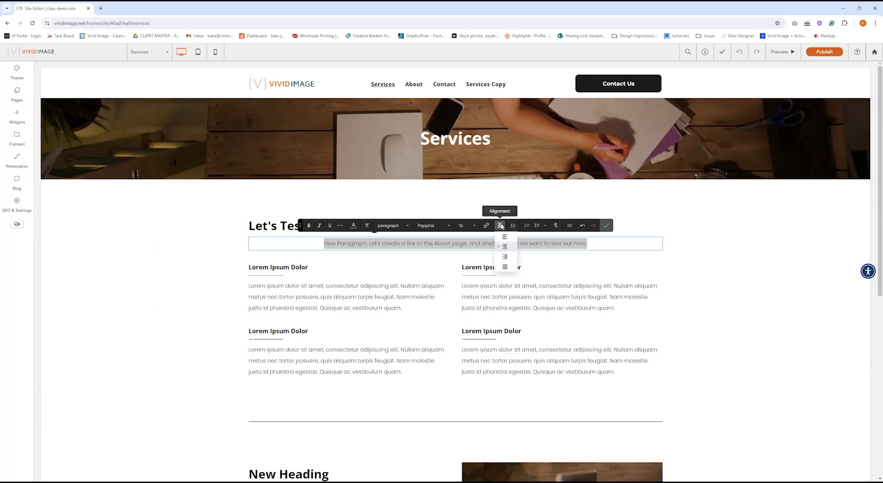
click(506, 258)
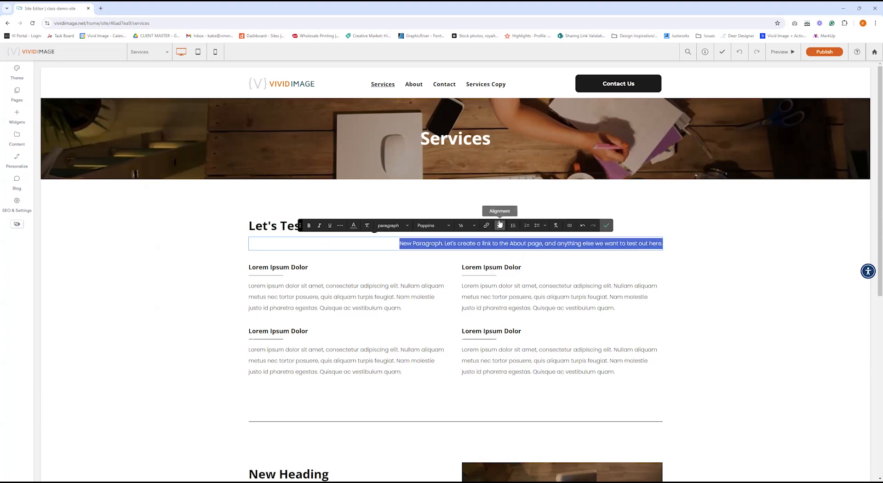
click(499, 225)
click(504, 237)
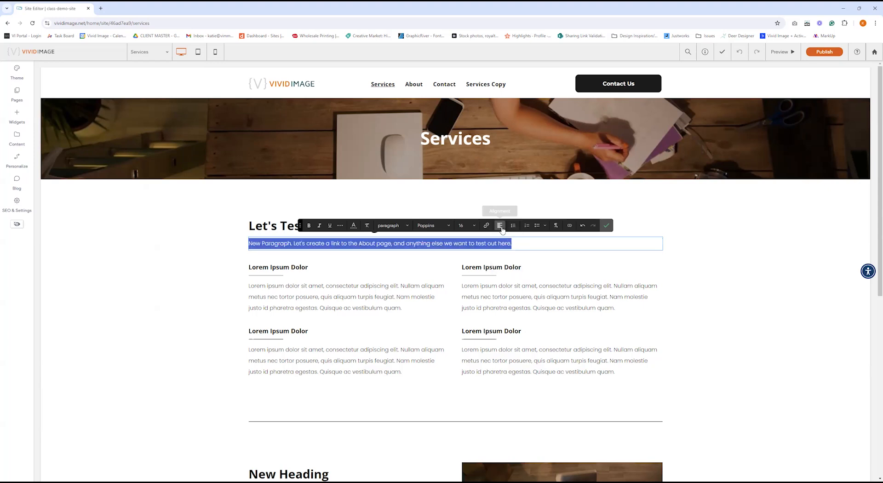
Make the Services intro a numbered list with a 'List Item' second entry and an empty third.
click(528, 227)
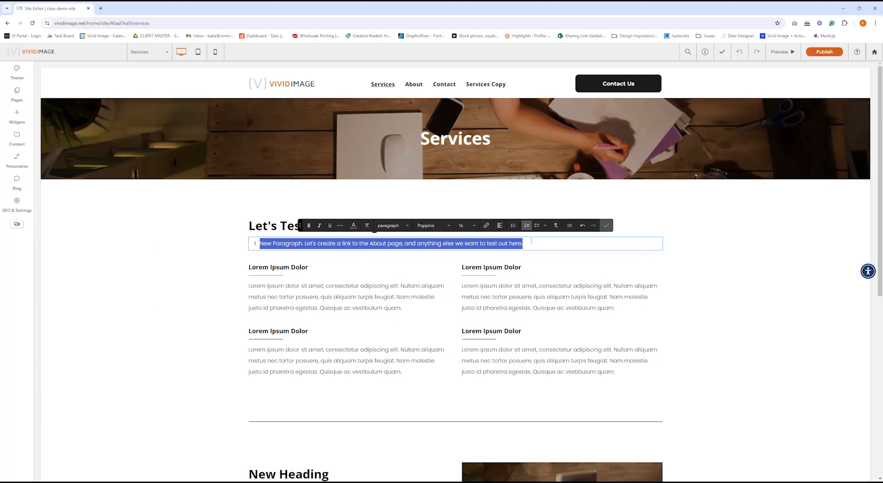
click(531, 241)
key(Return)
text(List Item)
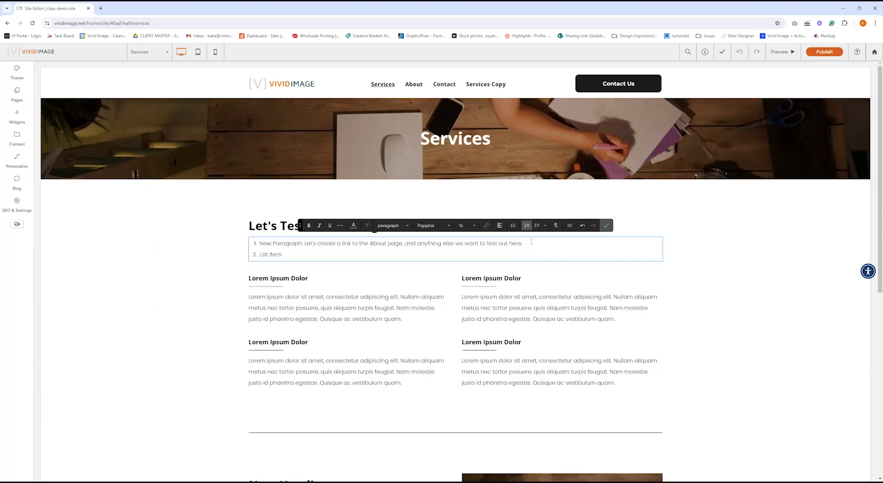
key(Return)
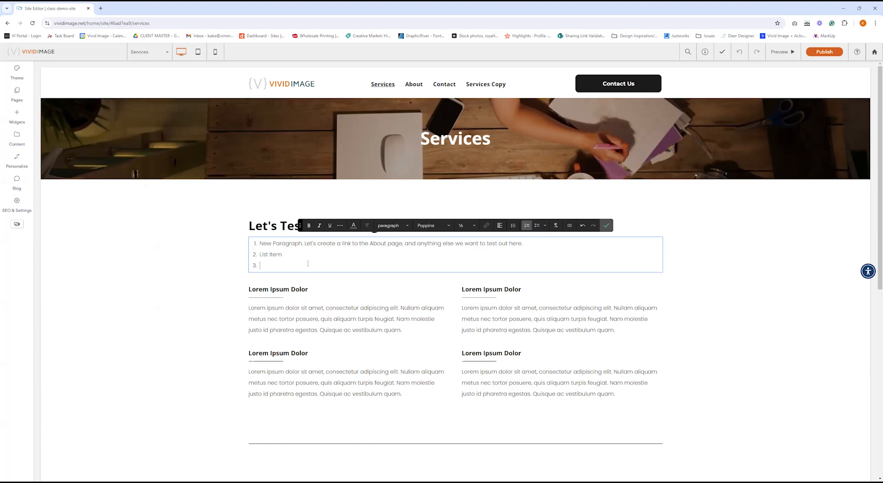
Try bulleted formatting on the whole list, then switch it back to numbered.
key(ctrl+a)
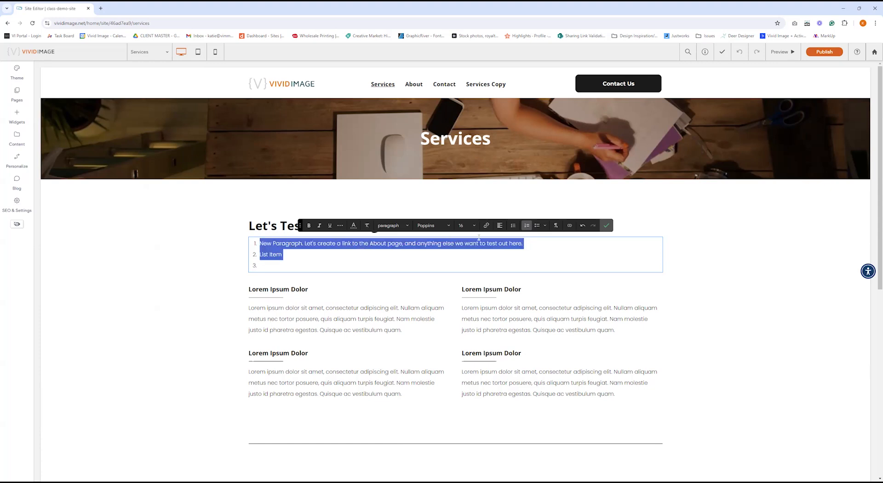
click(536, 230)
click(278, 267)
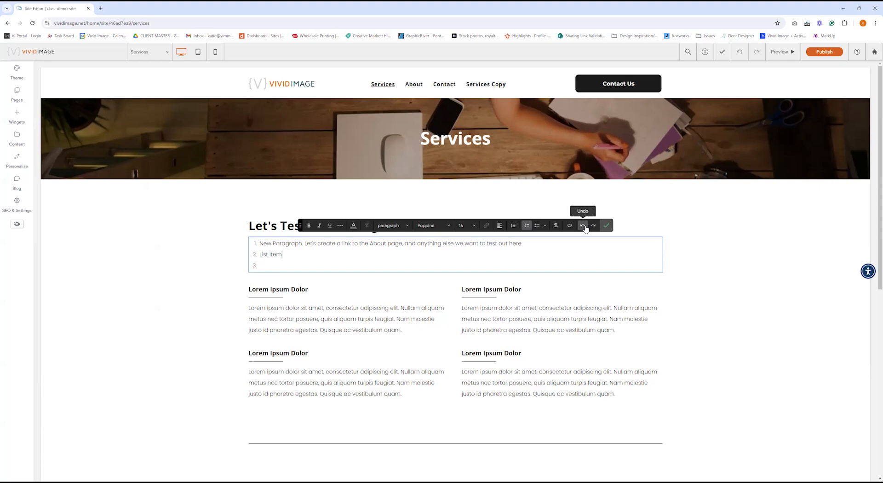
Undo the added list items and numbered formatting, then confirm the single plain Services intro paragraph.
click(583, 226)
click(584, 226)
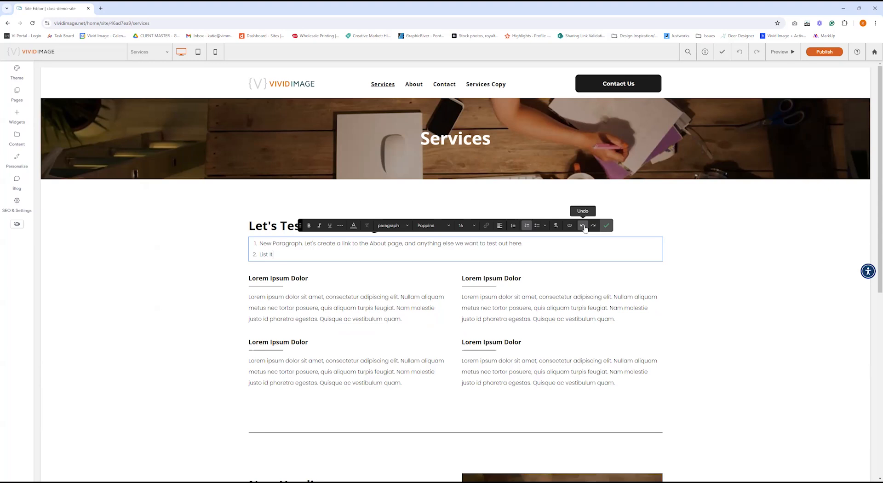
click(583, 226)
click(583, 226)
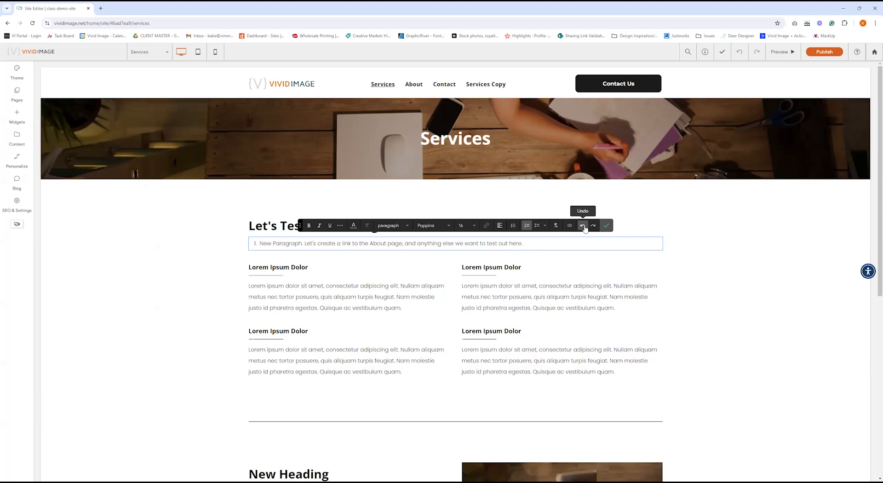
click(593, 225)
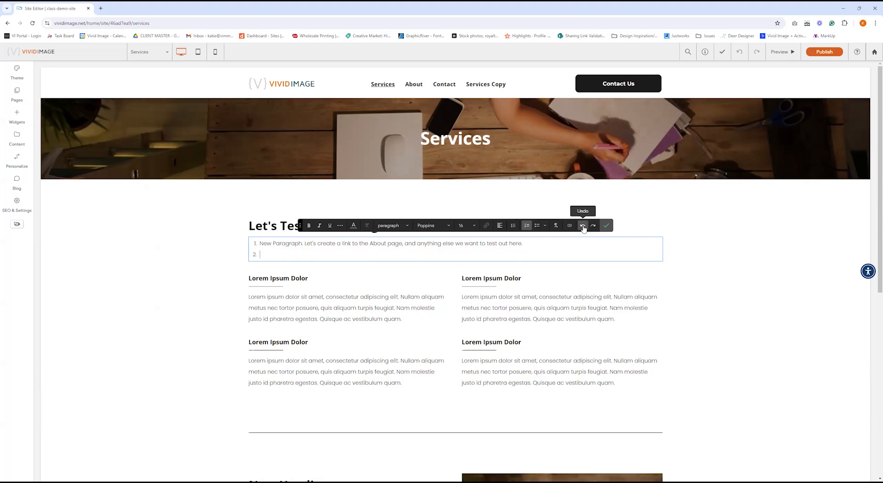
click(584, 226)
click(583, 226)
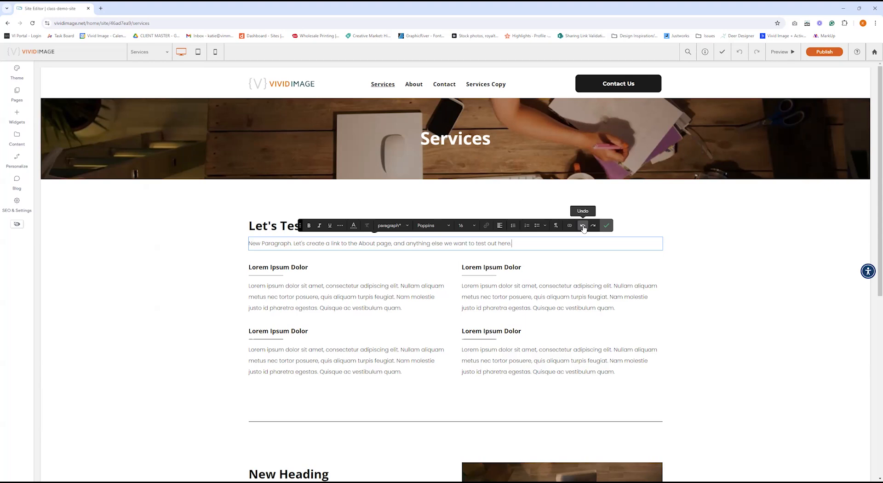
click(608, 225)
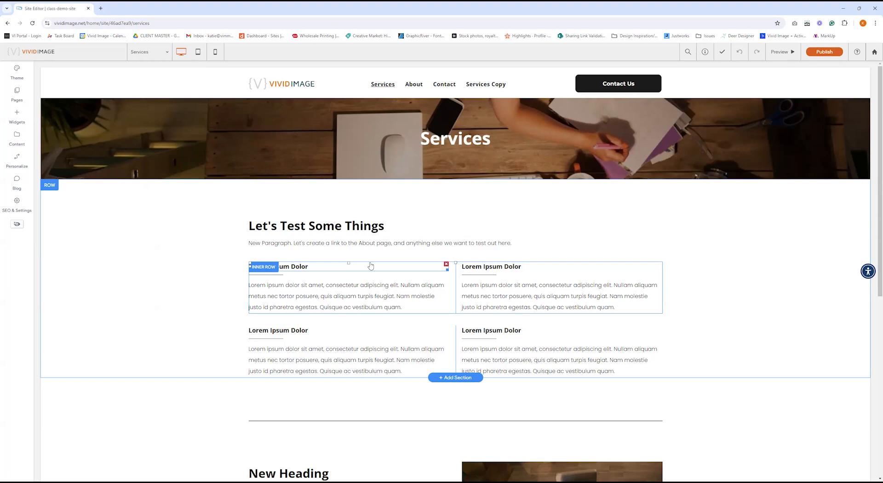
Select the closing words 'test out here' in the Services intro and bring up Add Link.
double_click(392, 246)
click(500, 243)
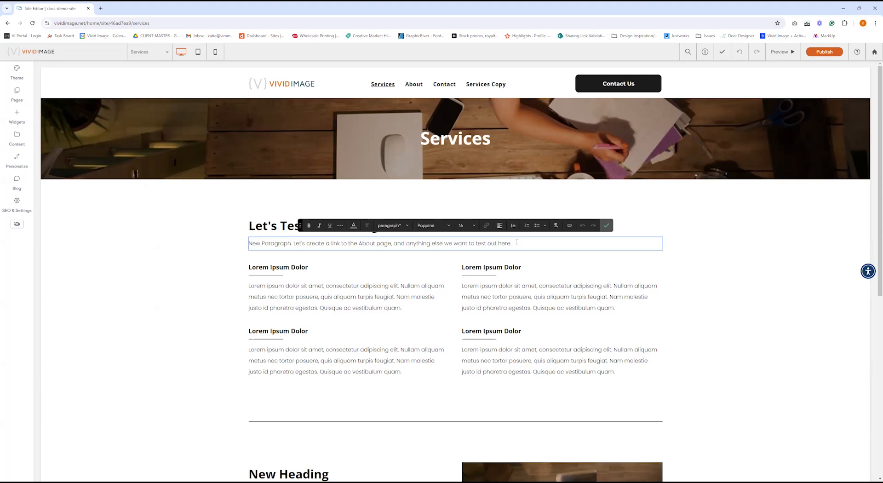
drag(511, 243, 476, 244)
click(487, 225)
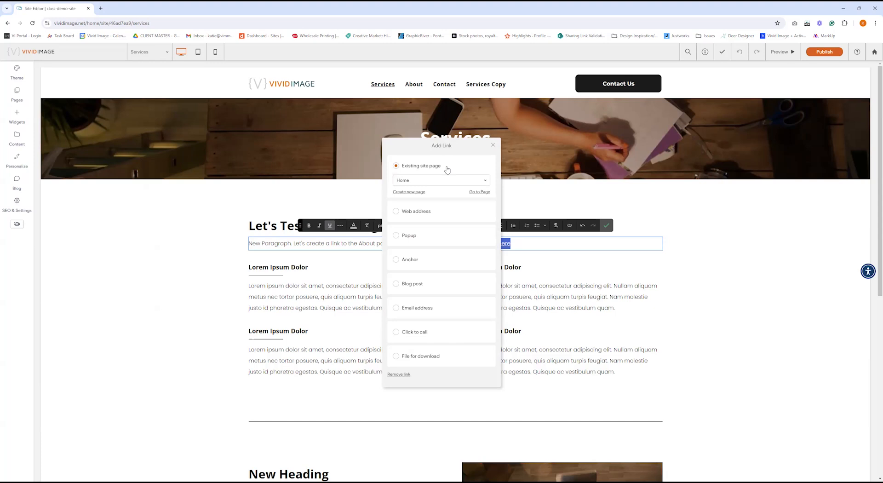
Pick Contact as the linked site page, then change the link target to a web address.
click(462, 180)
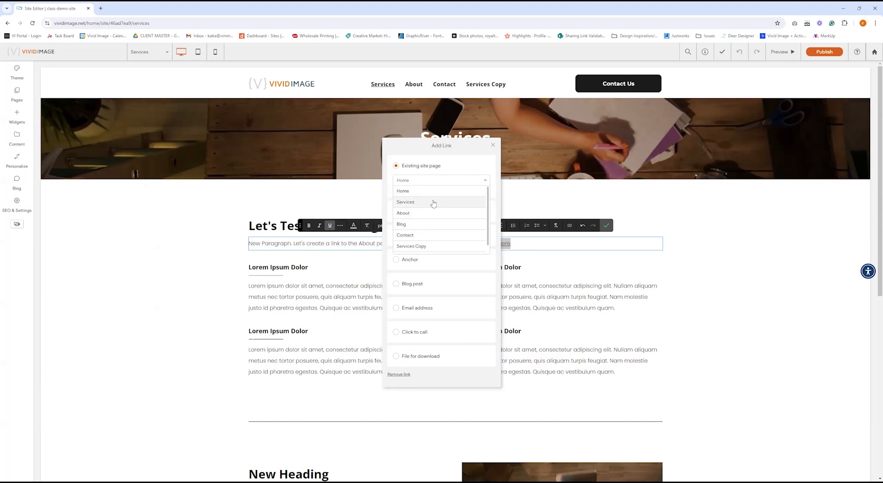
click(432, 235)
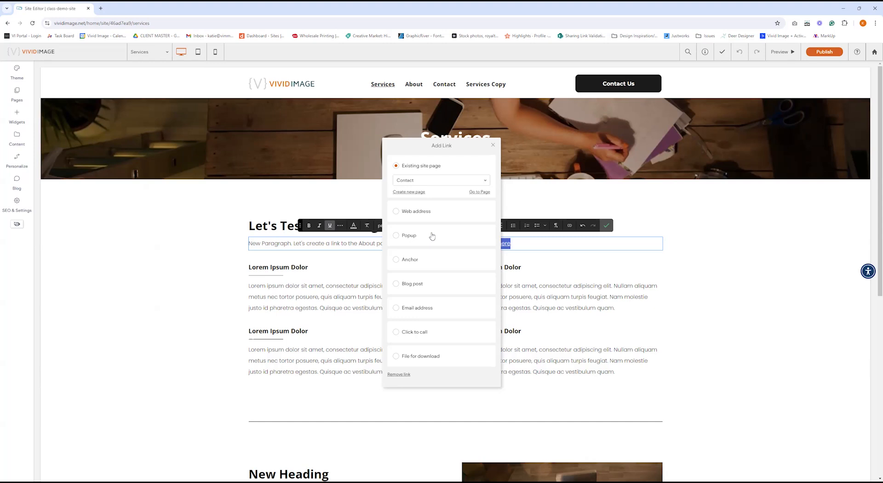
click(434, 214)
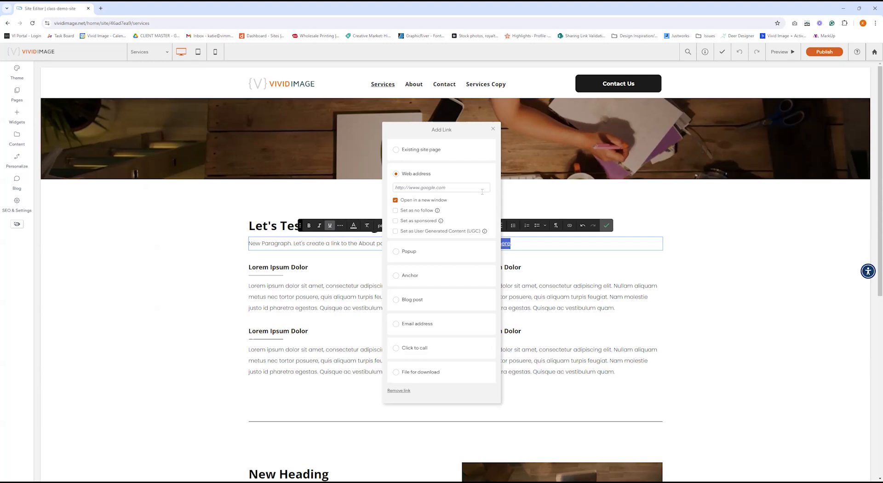
Start a web-address link and keep it set to open in a new window.
click(453, 189)
click(428, 203)
click(428, 203)
Point the link at the New Heading anchor, then switch it to an email address.
click(483, 276)
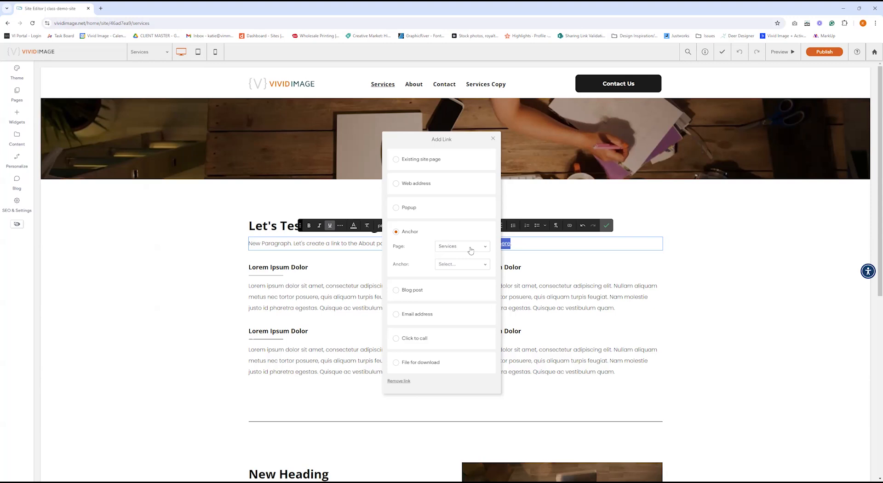
click(466, 267)
click(463, 276)
click(473, 318)
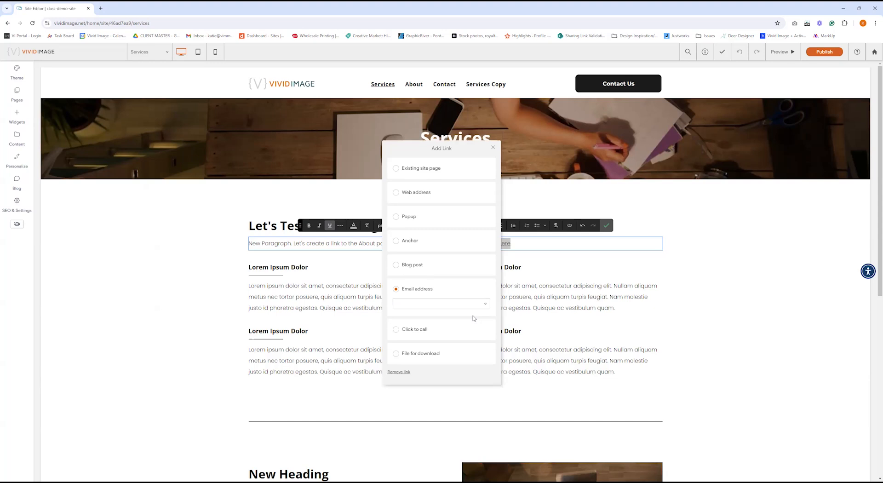
Choose the saved sample email address as the link target.
click(442, 305)
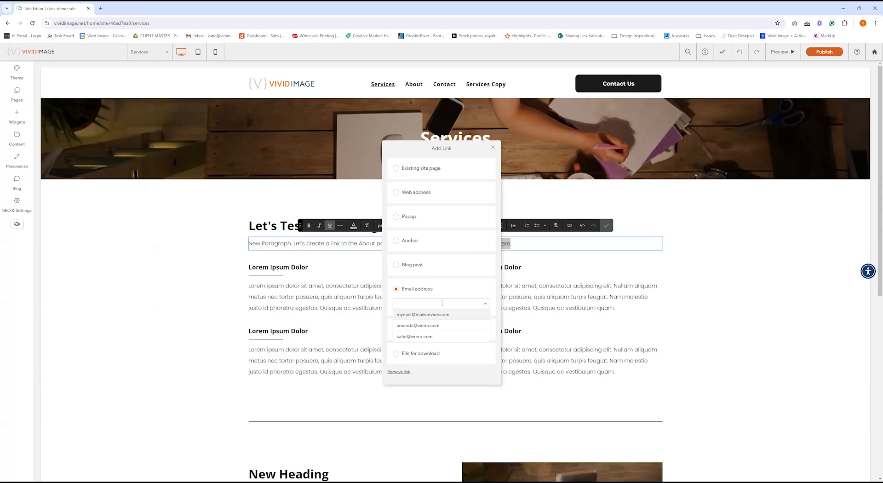
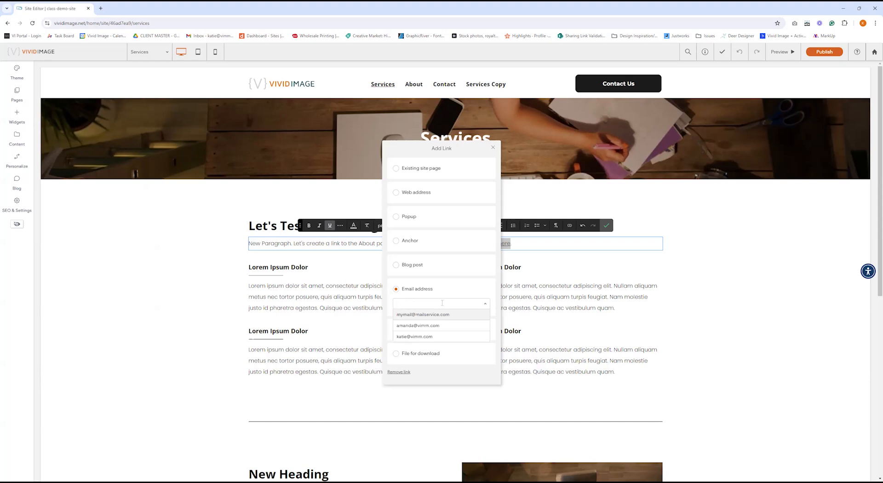
click(464, 316)
Try a click-to-call phone number, then set the link to a file for download.
click(435, 357)
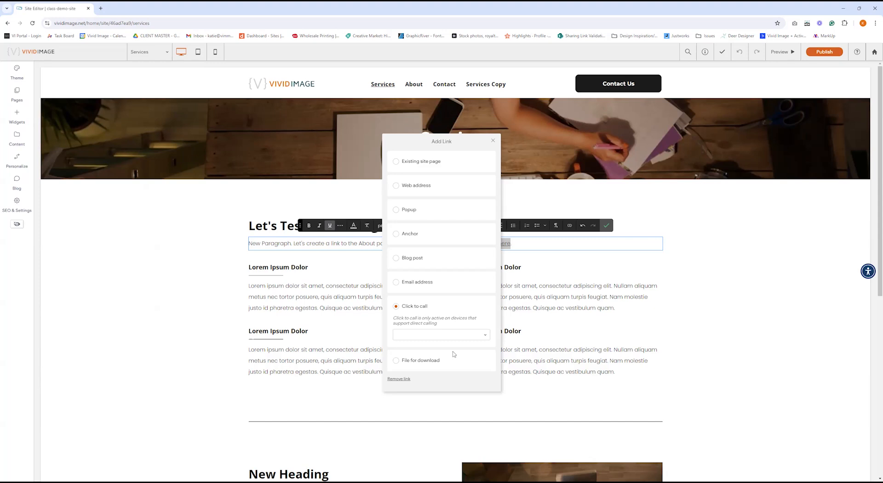
click(429, 333)
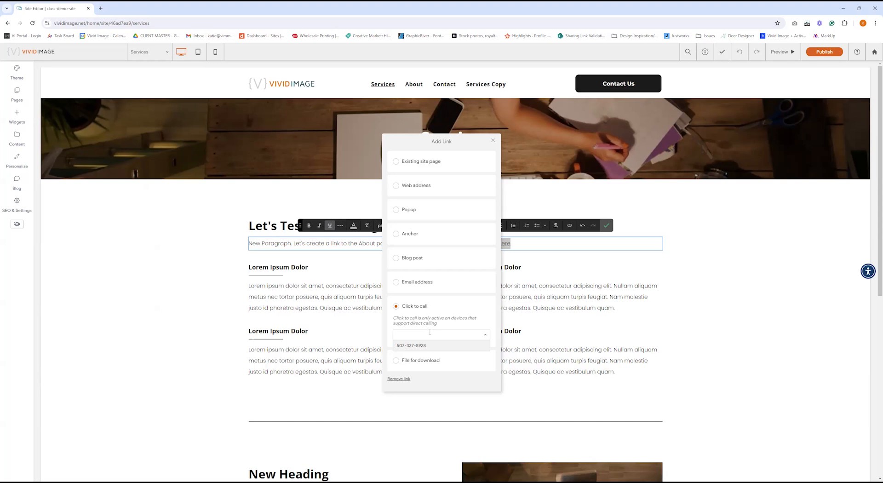
text(507)
key(BackSpace)
key(BackSpace)
click(437, 367)
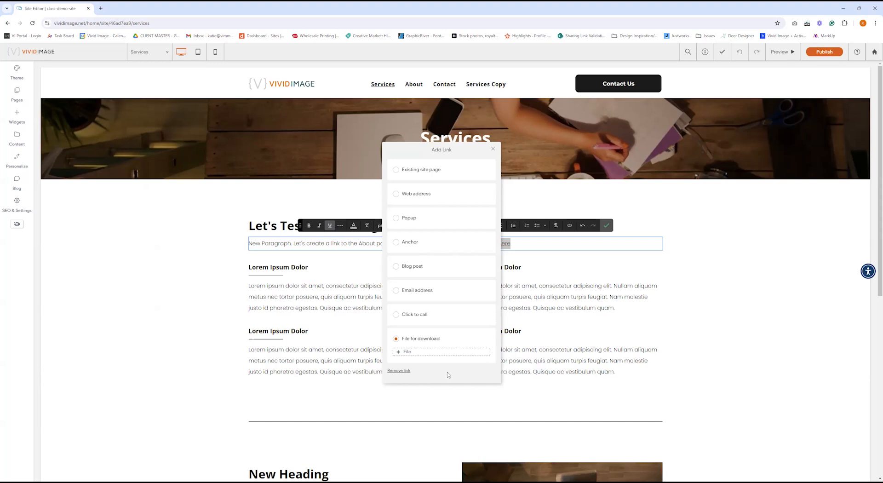
click(408, 352)
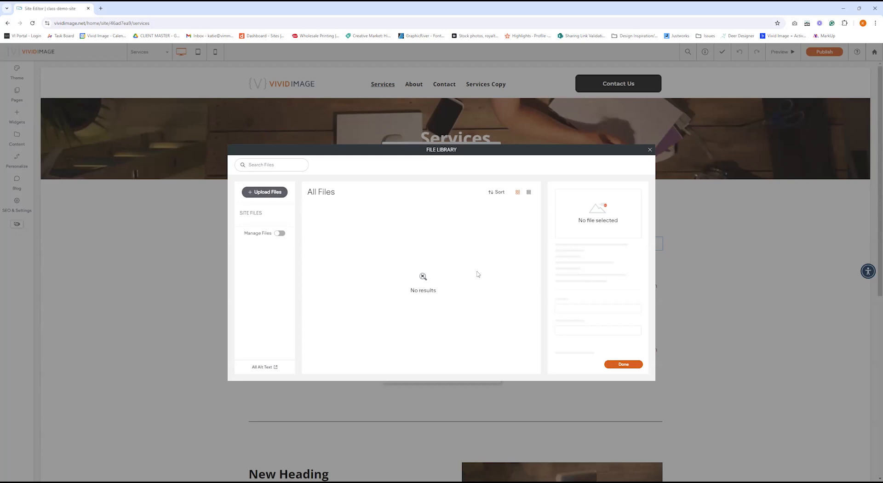
click(610, 367)
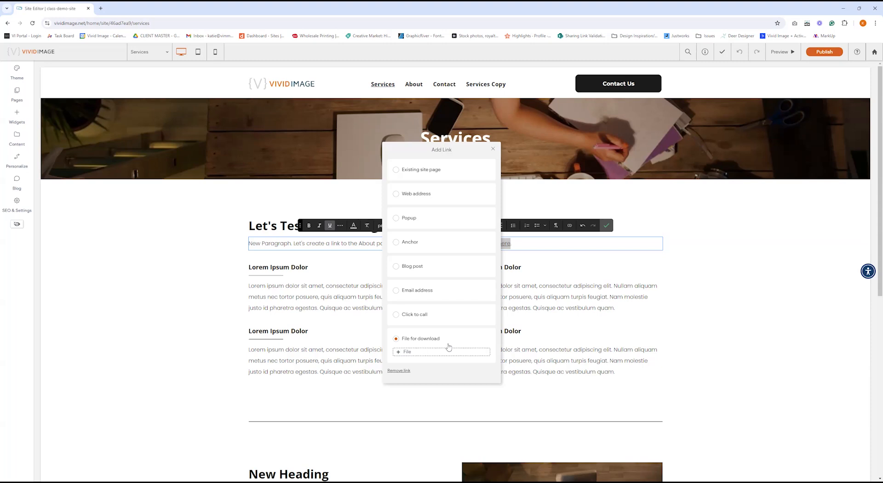
Remove the link from 'test out here' and confirm the plain Services intro paragraph.
click(452, 193)
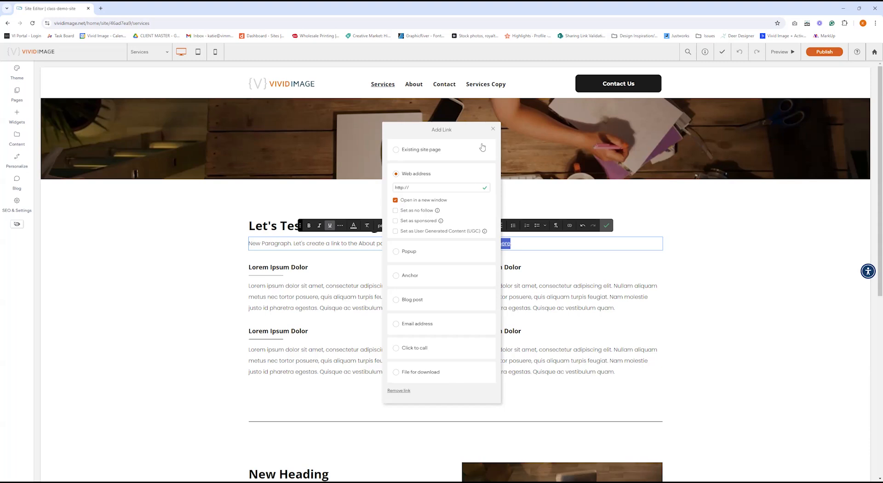
drag(465, 131, 358, 137)
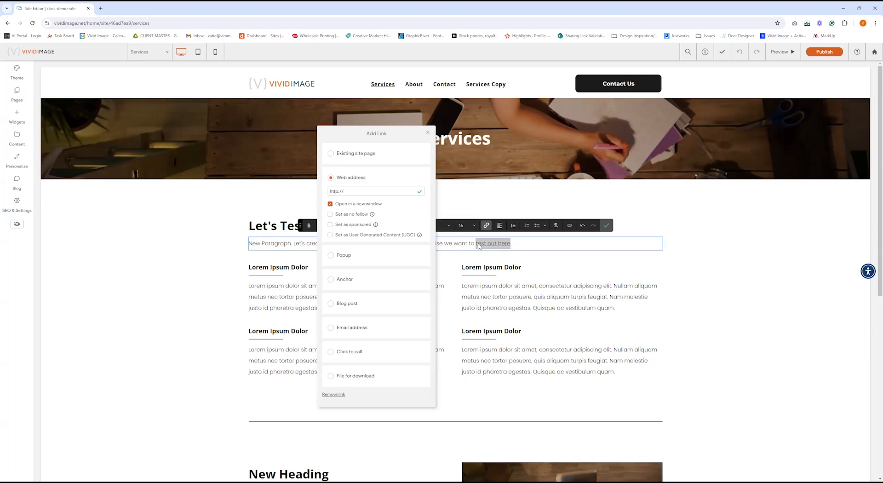
click(335, 396)
click(473, 243)
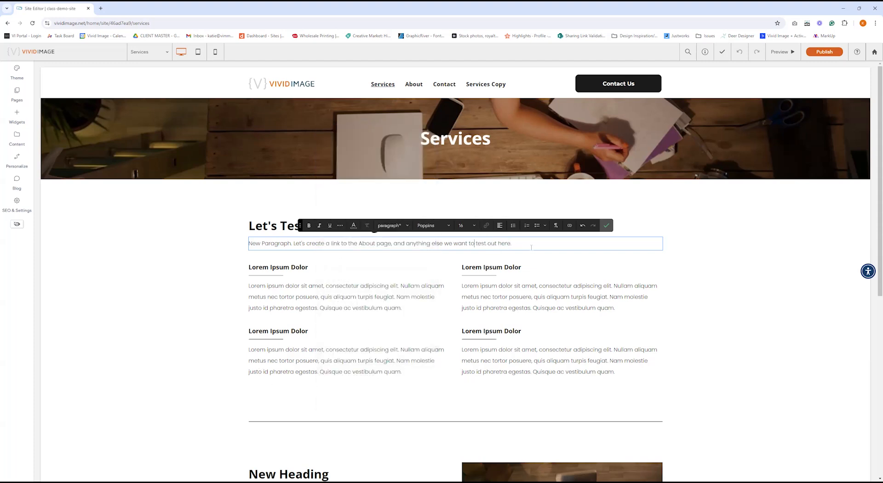
click(606, 226)
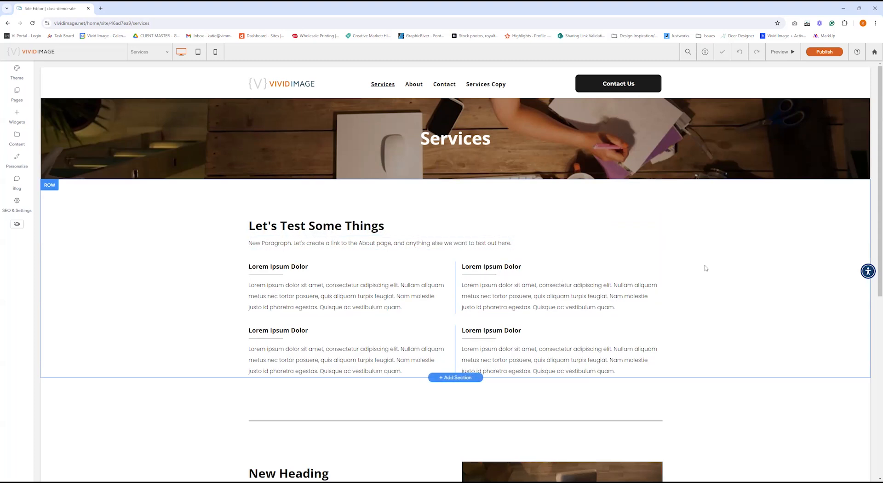
scroll(706, 268, down, 4)
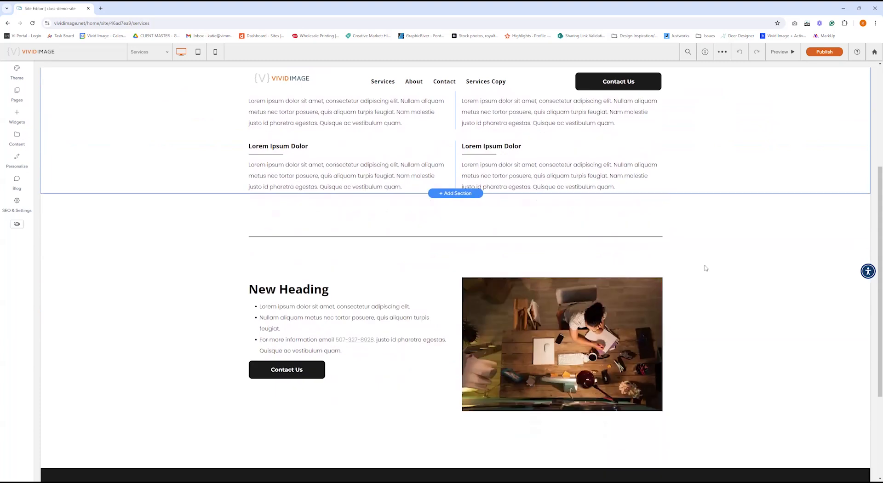
scroll(706, 268, down, 1)
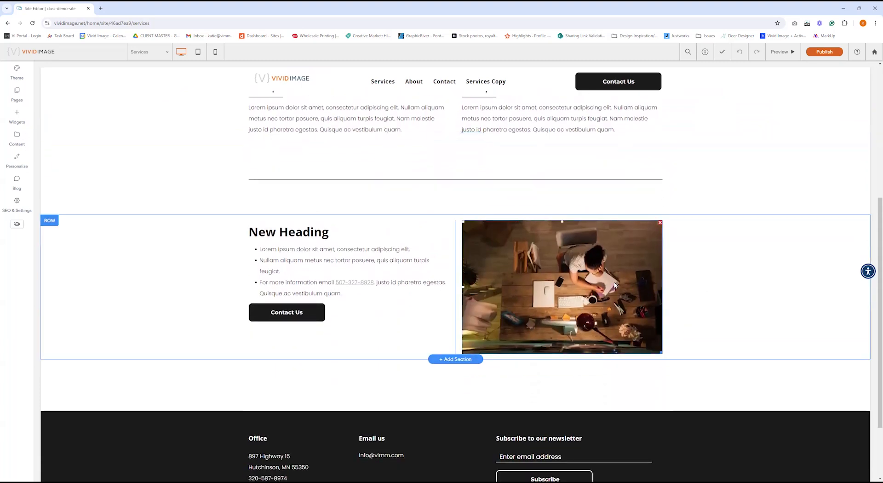
Open the New Heading section photo's Image Content and choose Replace to browse site images.
click(598, 254)
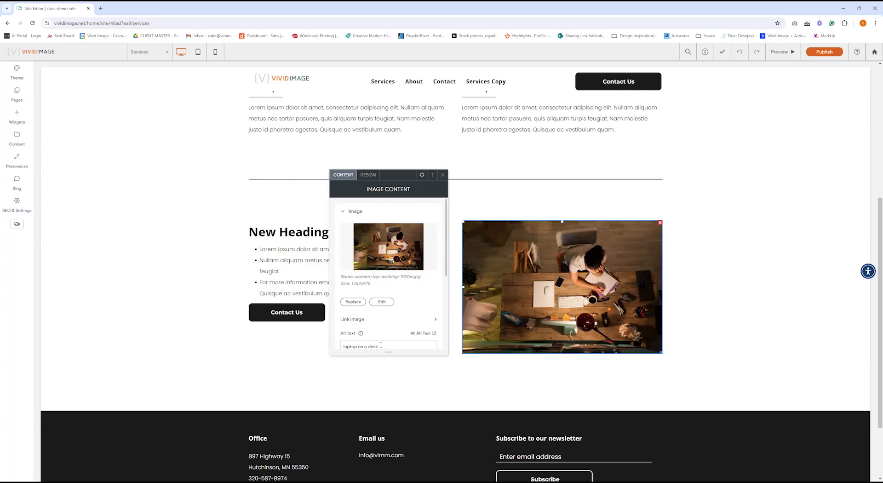
click(353, 302)
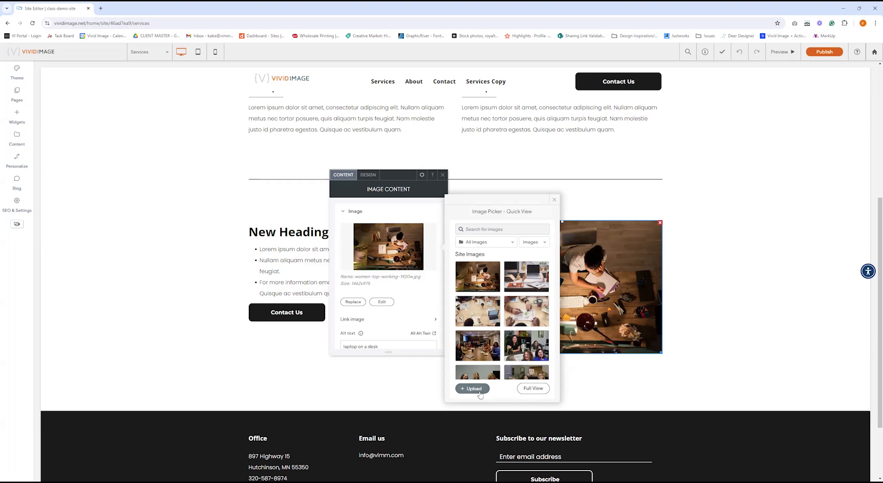
Swap in pexels-photo-389818.jpeg, leave the image unlinked, and close the image settings.
click(533, 281)
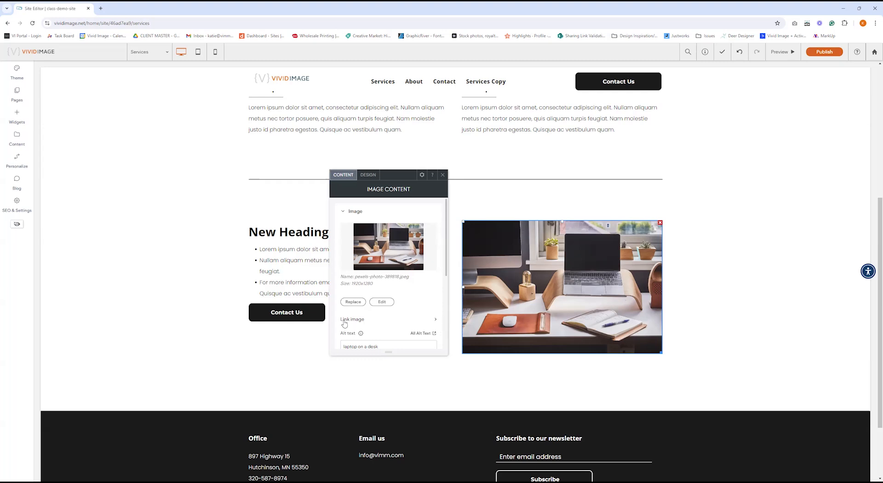
click(368, 321)
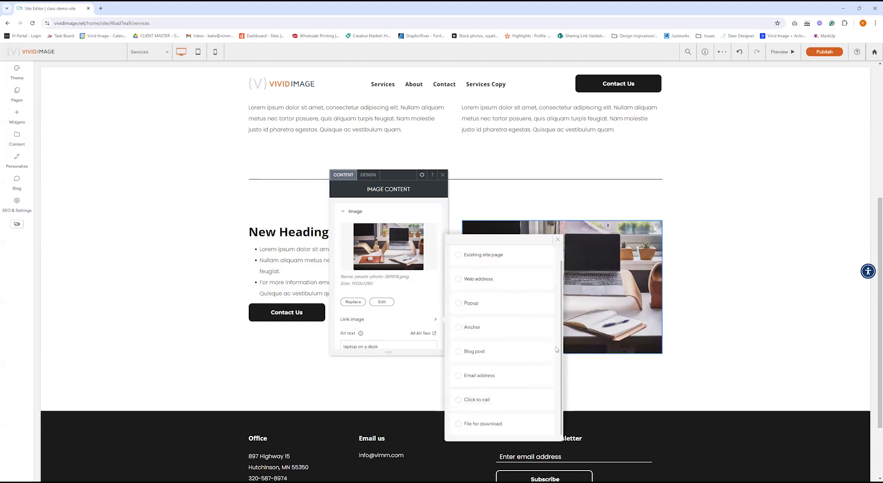
scroll(530, 368, up, 2)
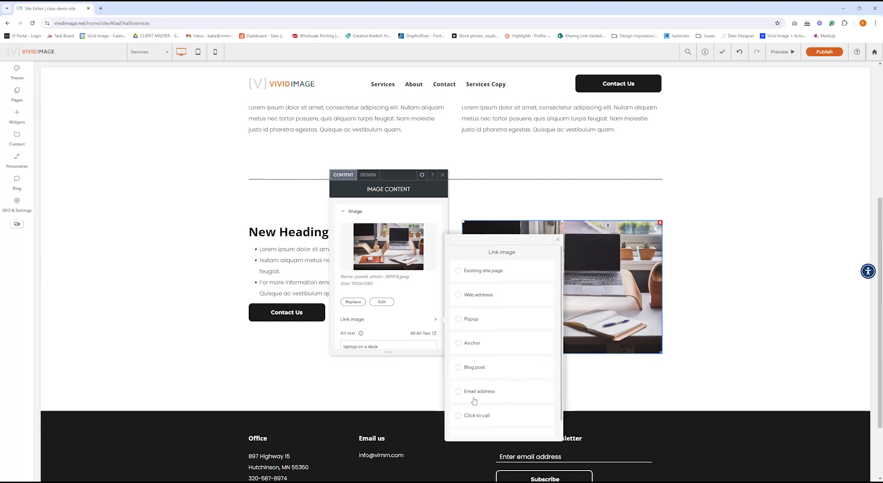
click(557, 240)
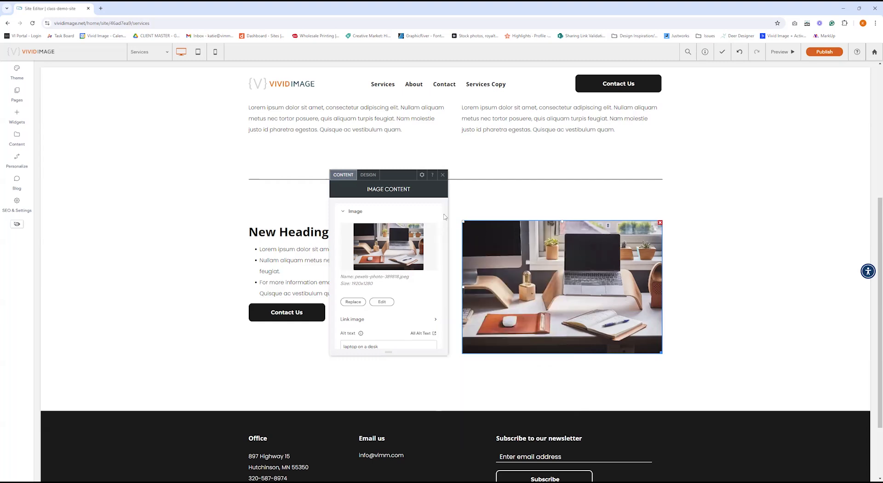
click(443, 176)
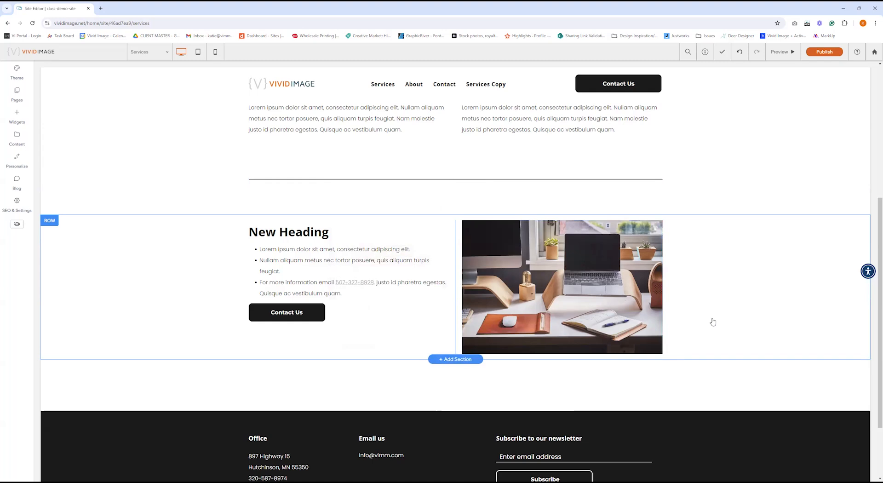
Change the 'Contact Us' button label under New Heading to 'Contact'.
click(293, 315)
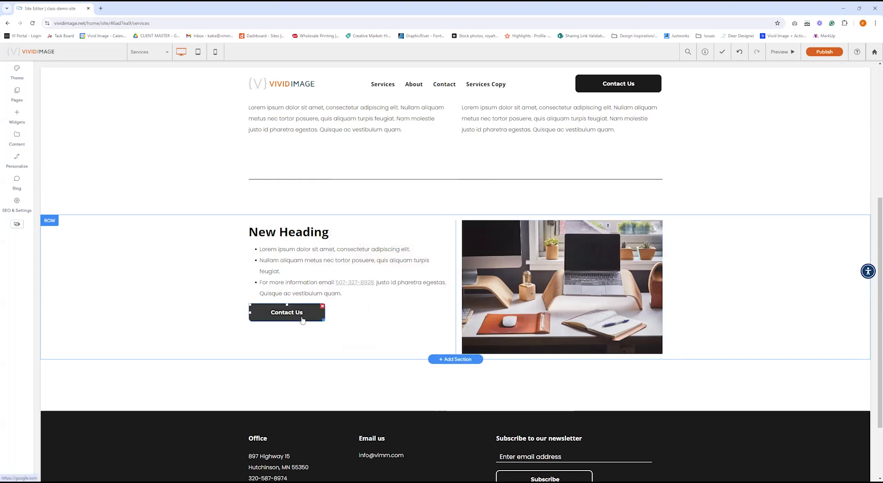
click(286, 320)
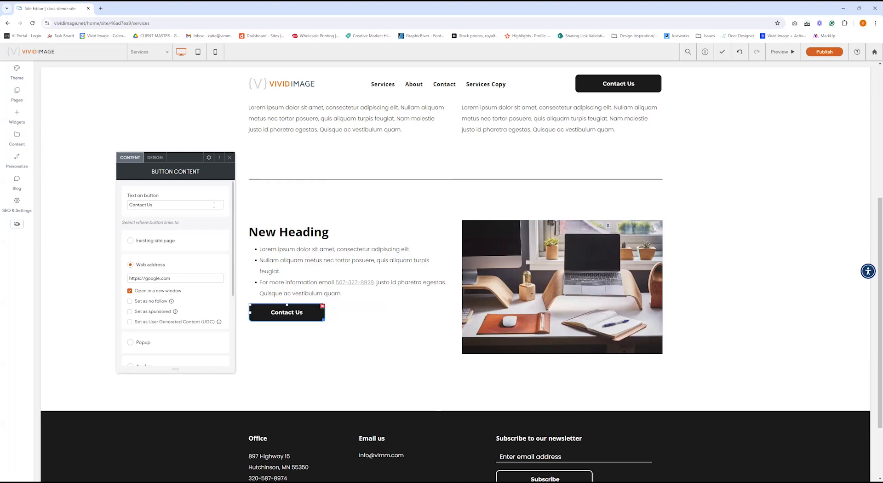
text(Now)
drag(214, 205, 102, 208)
key(BackSpace)
text(Contact)
scroll(212, 227, down, 1)
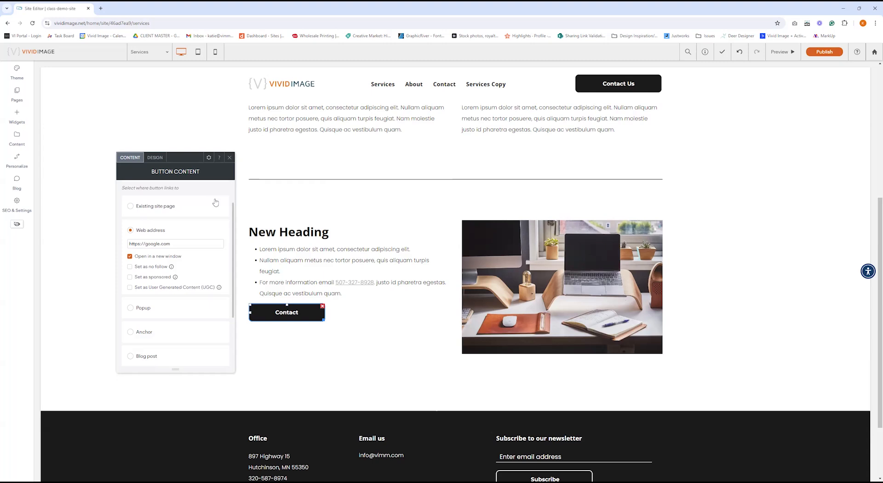
scroll(144, 318, down, 2)
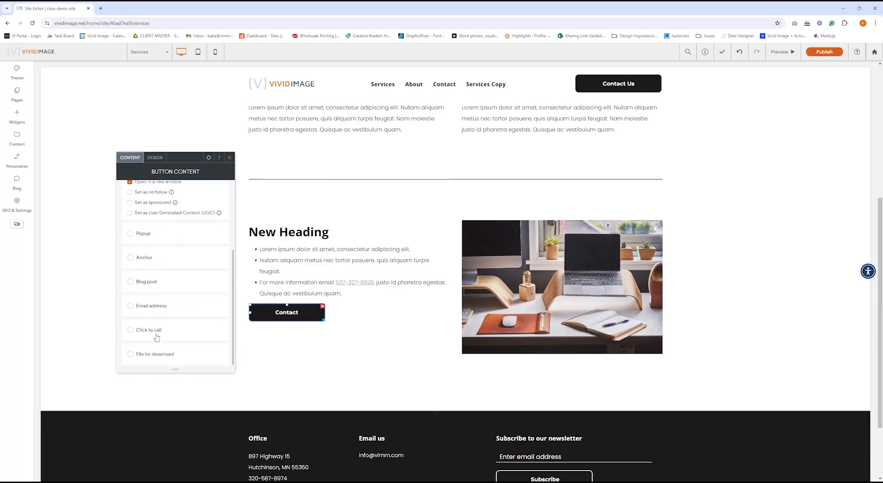
scroll(157, 337, up, 3)
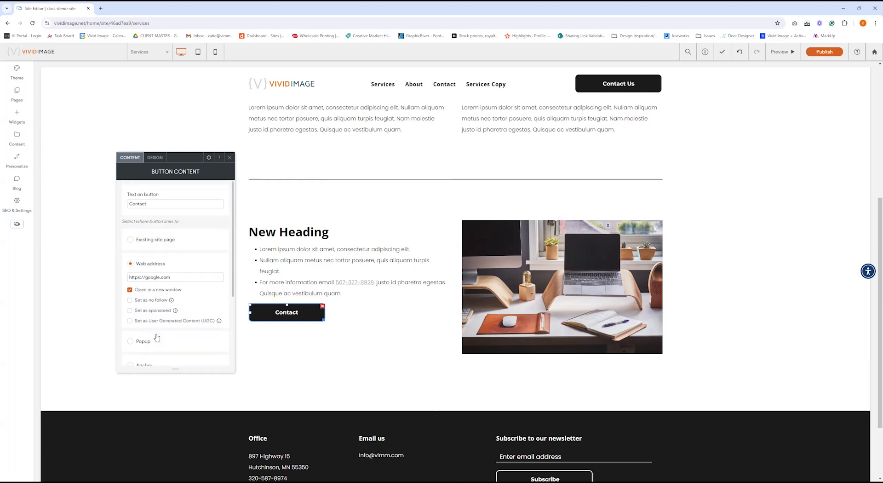
click(230, 158)
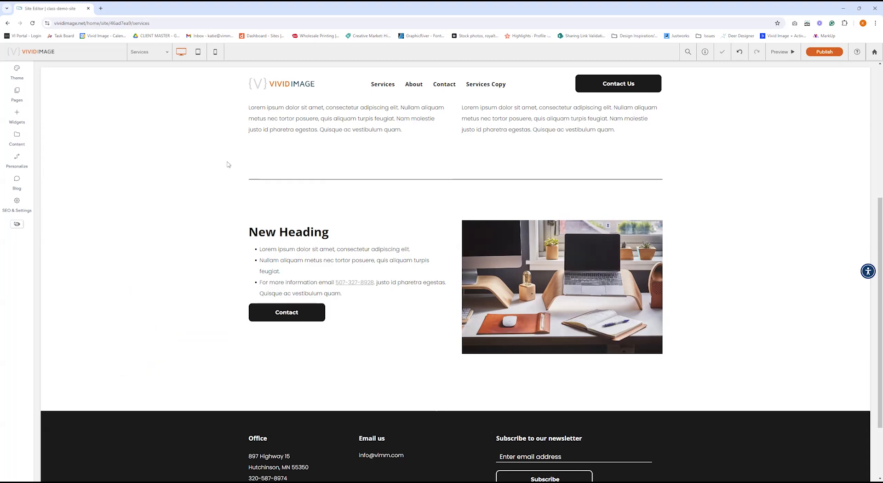
Switch to the Home page and open the Photo Gallery Content panel for its photo row.
click(142, 53)
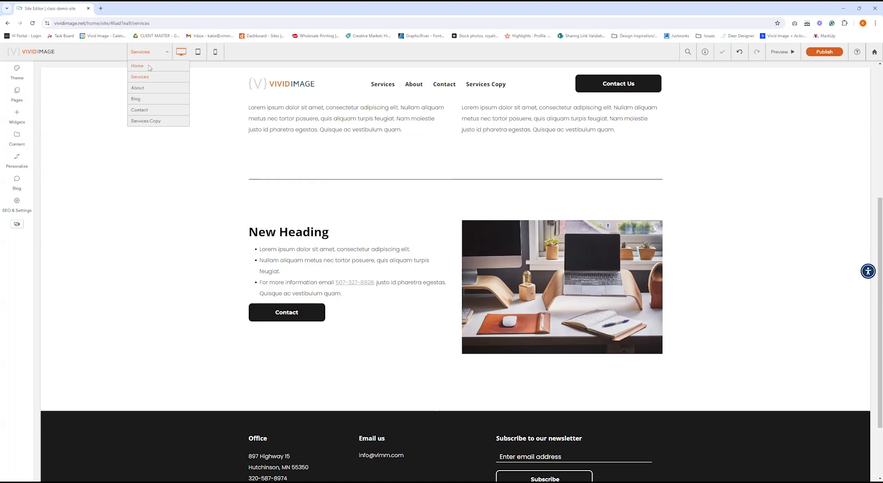
click(148, 67)
scroll(696, 317, down, 2)
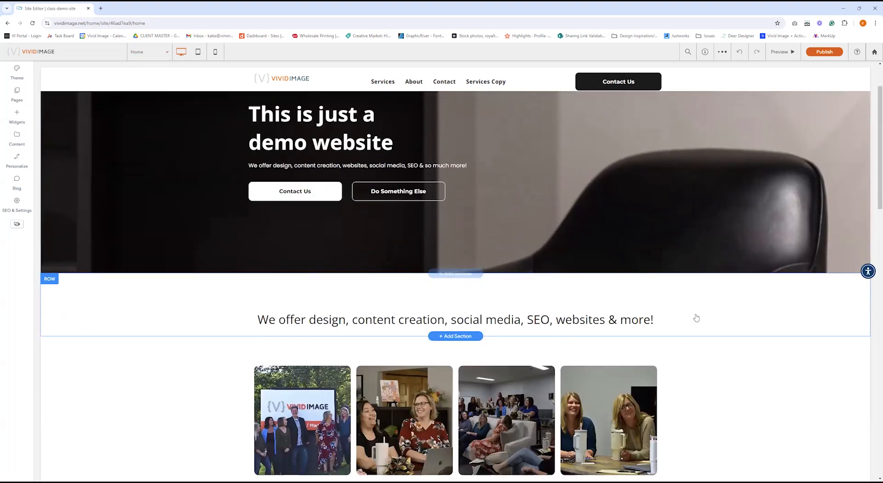
scroll(695, 316, down, 3)
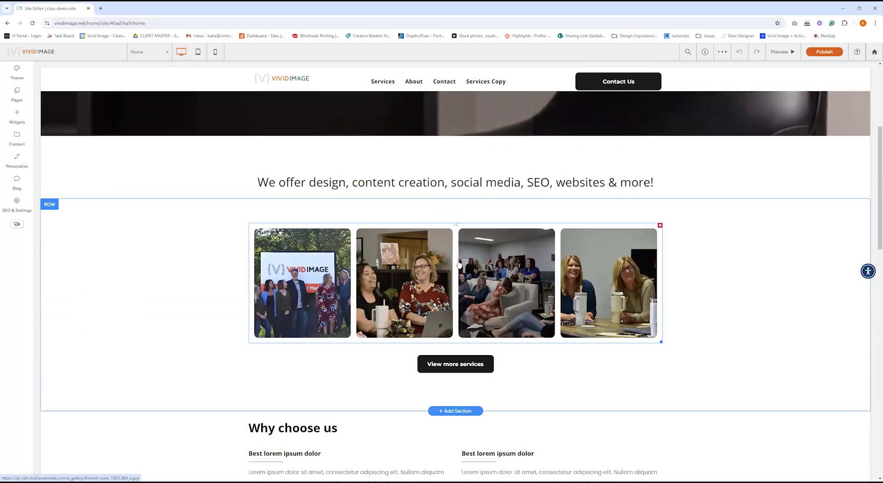
click(459, 264)
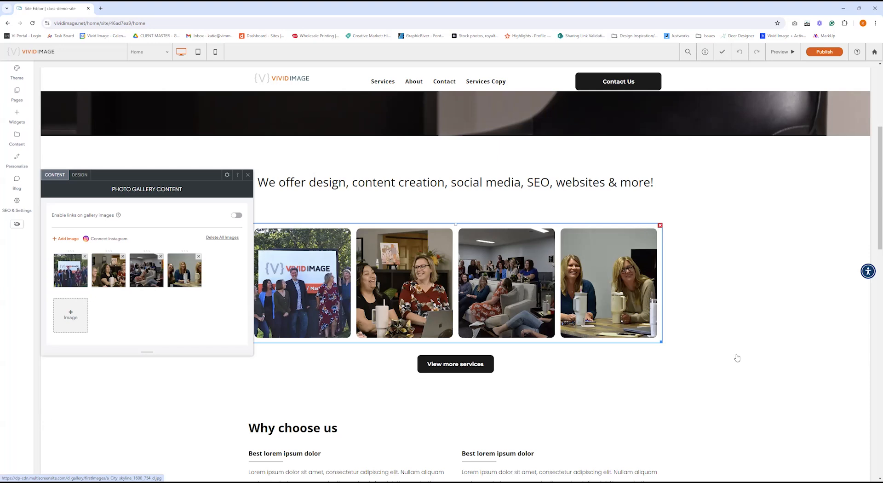
Open the first gallery photo's settings and dismiss the Replace image picker without changing it.
click(71, 270)
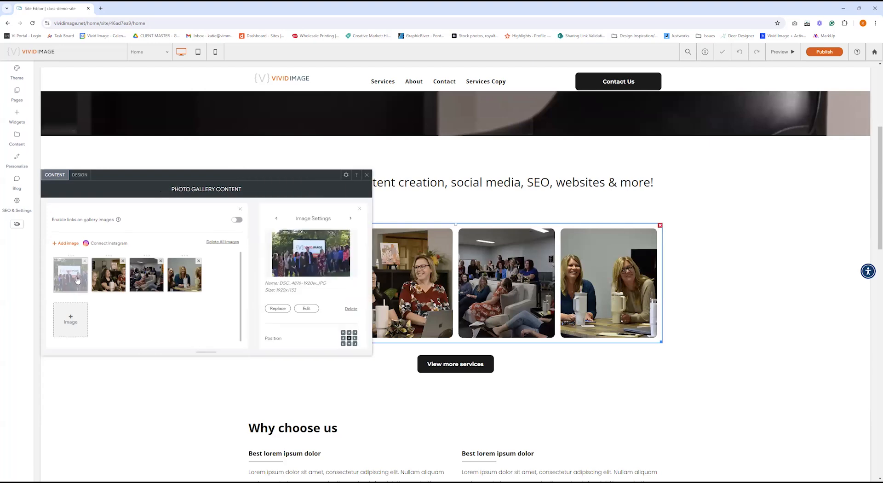
click(278, 309)
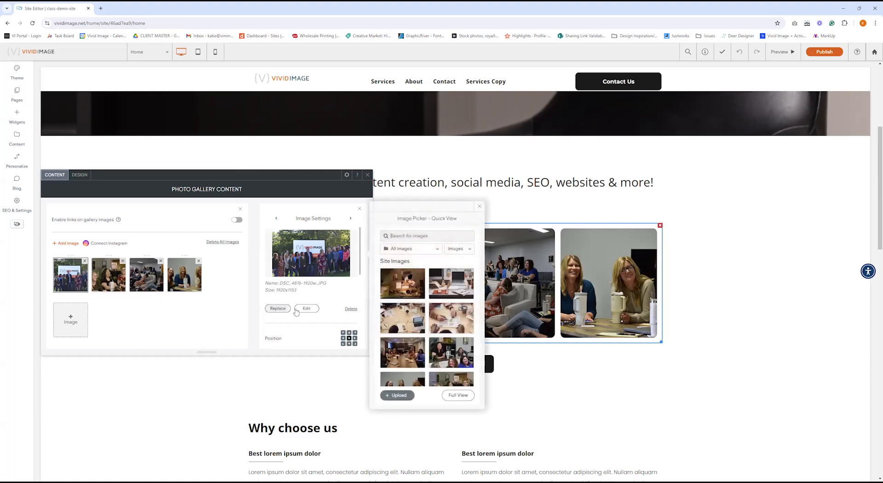
click(480, 207)
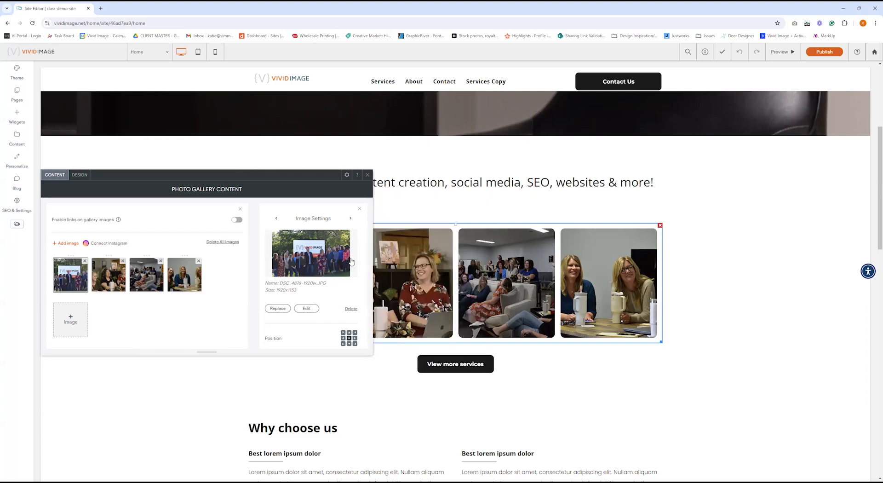
scroll(327, 262, down, 5)
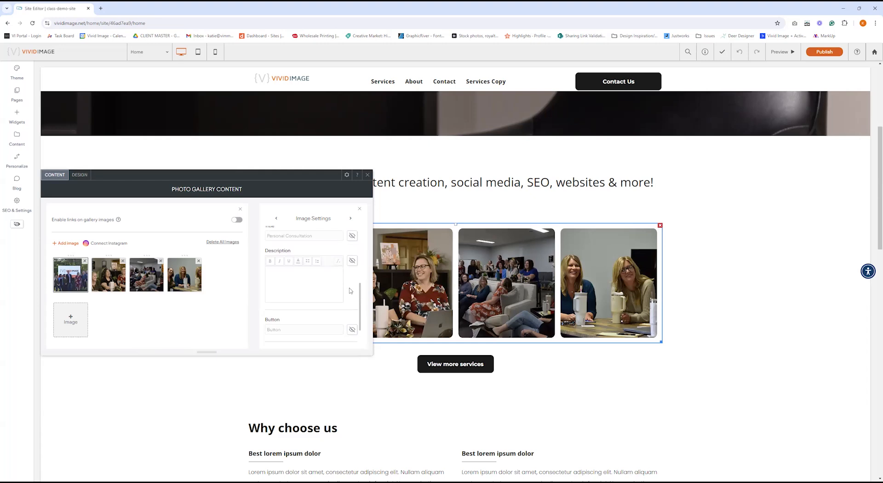
scroll(350, 291, up, 2)
Make the first photo's 'Personal Consultation' title and its description visible.
click(352, 270)
click(352, 295)
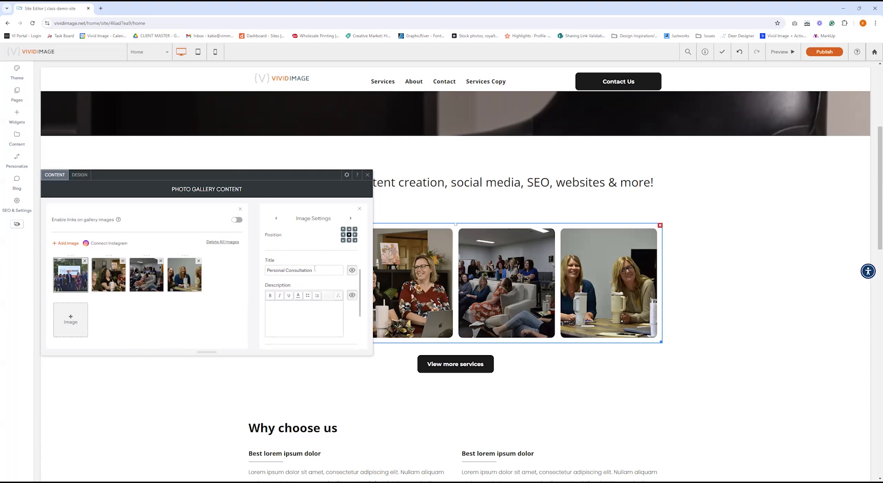
drag(314, 270, 265, 271)
click(313, 310)
drag(253, 175, 253, 112)
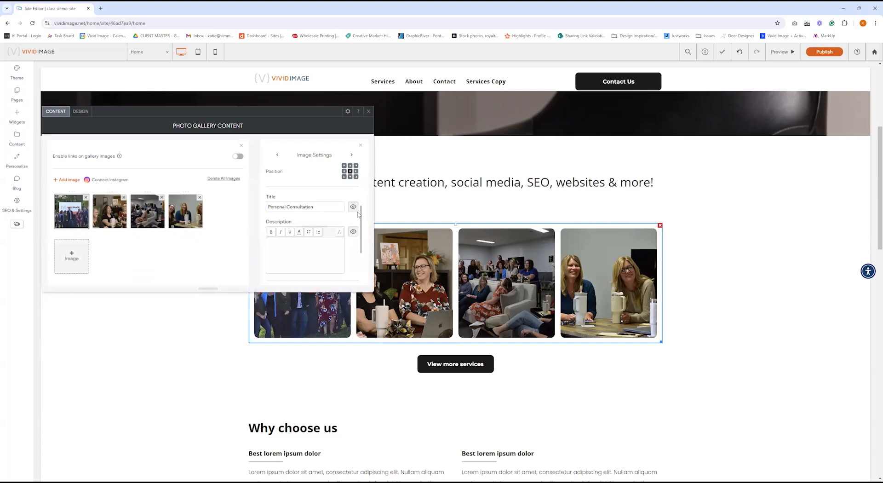
scroll(352, 218, up, 3)
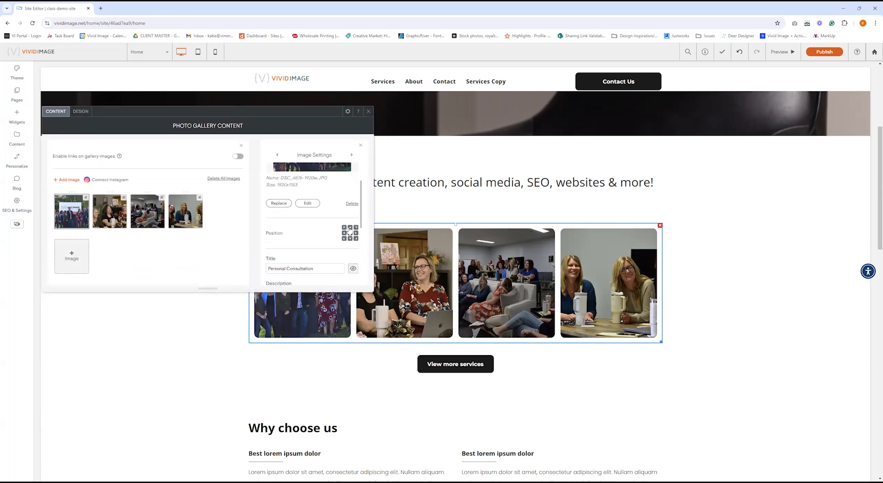
scroll(342, 214, down, 3)
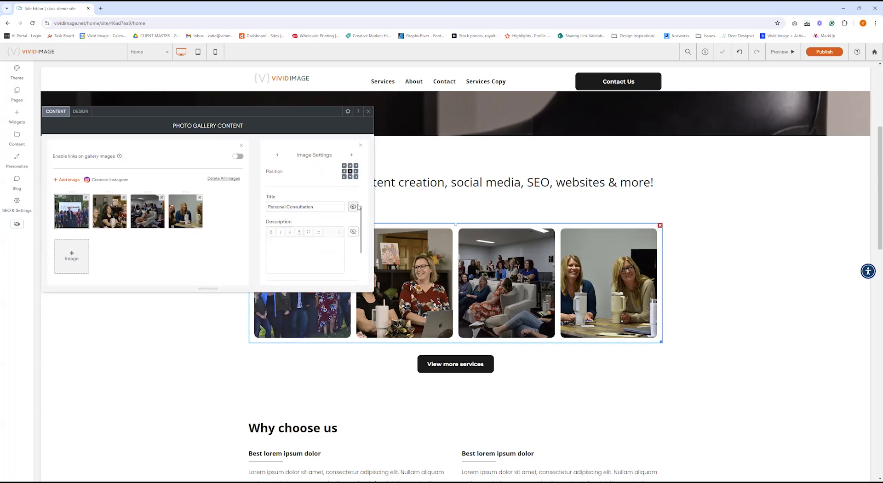
scroll(352, 235, up, 3)
scroll(351, 235, up, 1)
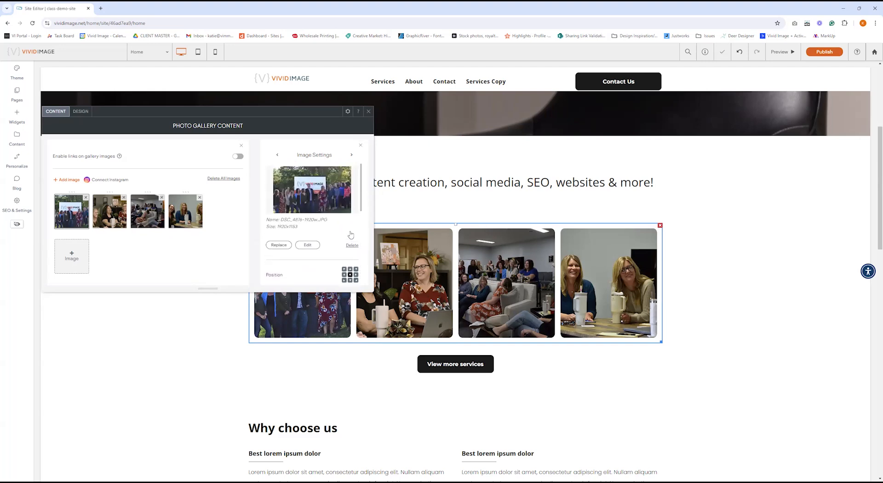
Turn on 'Enable links on gallery images', review the Edit Link types, and close the gallery settings.
click(239, 157)
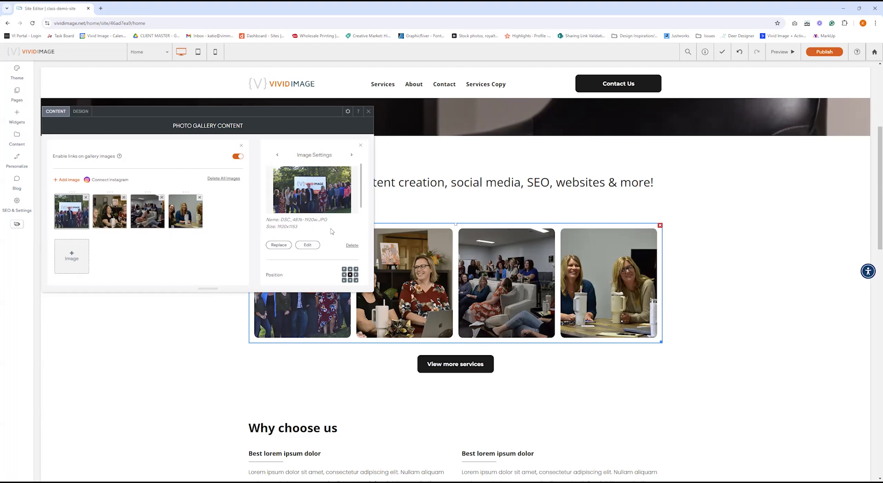
scroll(332, 232, down, 3)
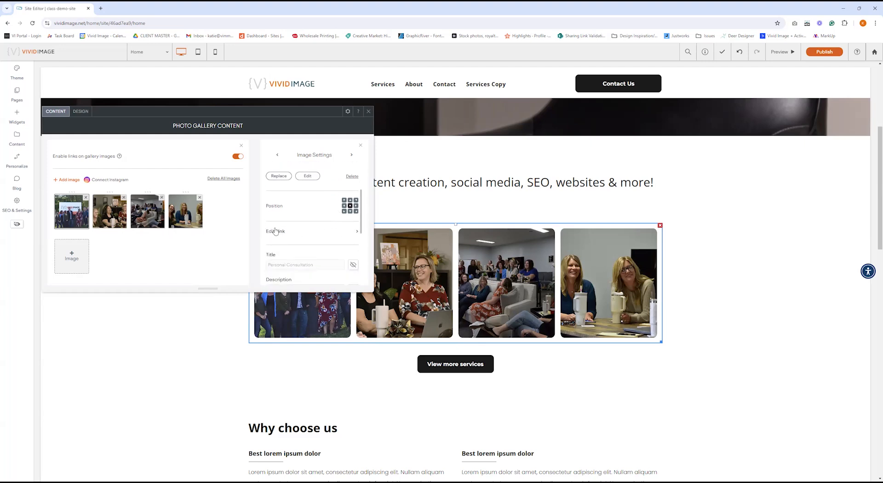
click(292, 232)
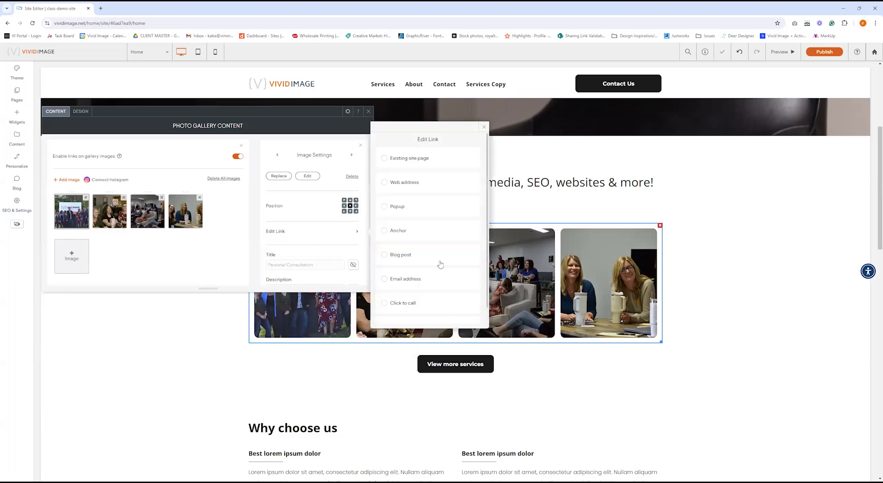
scroll(416, 235, down, 1)
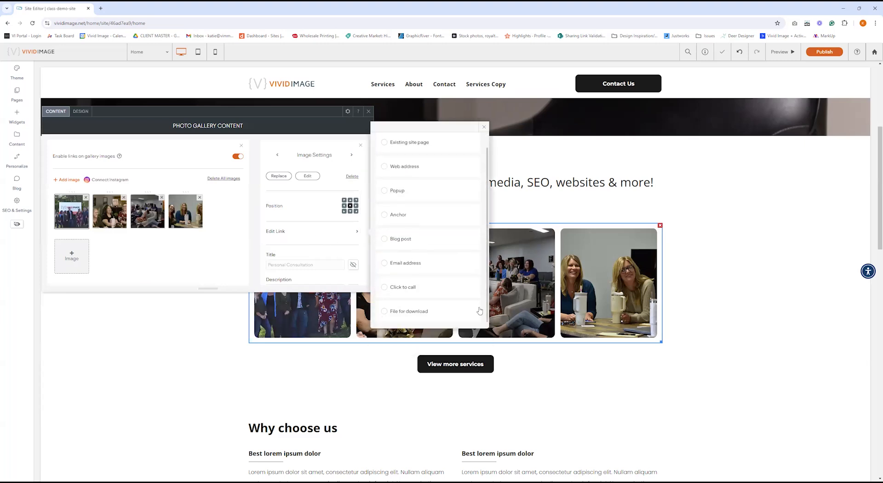
click(483, 127)
click(368, 112)
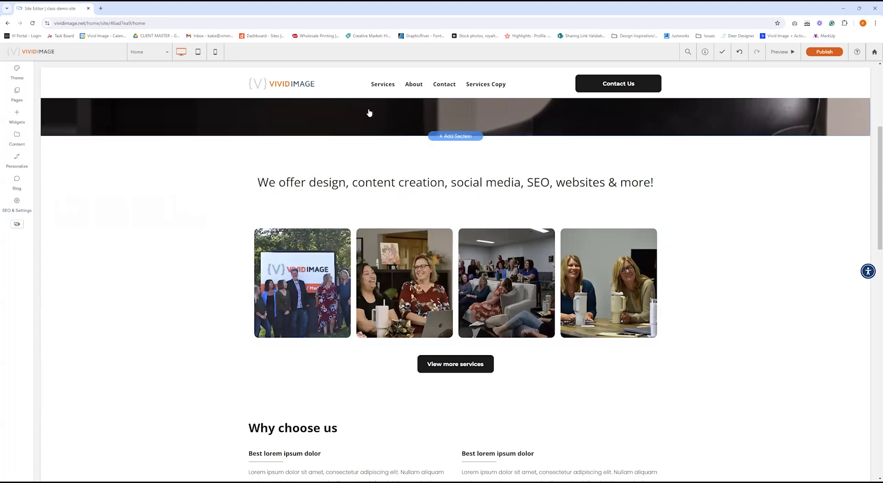
Add and delete a test Text block, then drag View more services above the photo gallery.
click(26, 120)
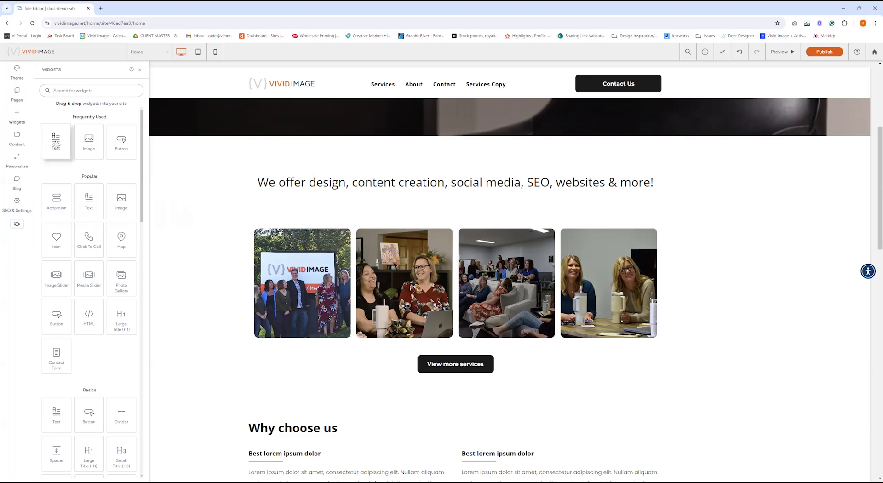
click(57, 136)
drag(426, 252, 457, 188)
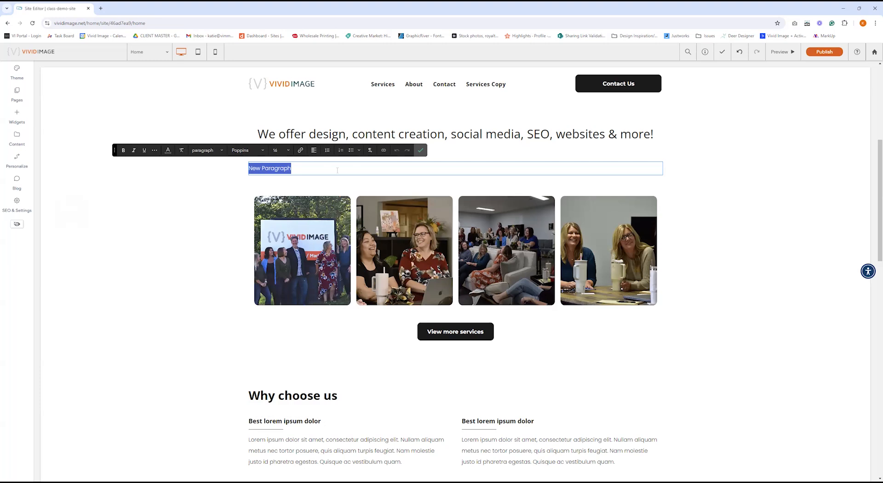
click(420, 150)
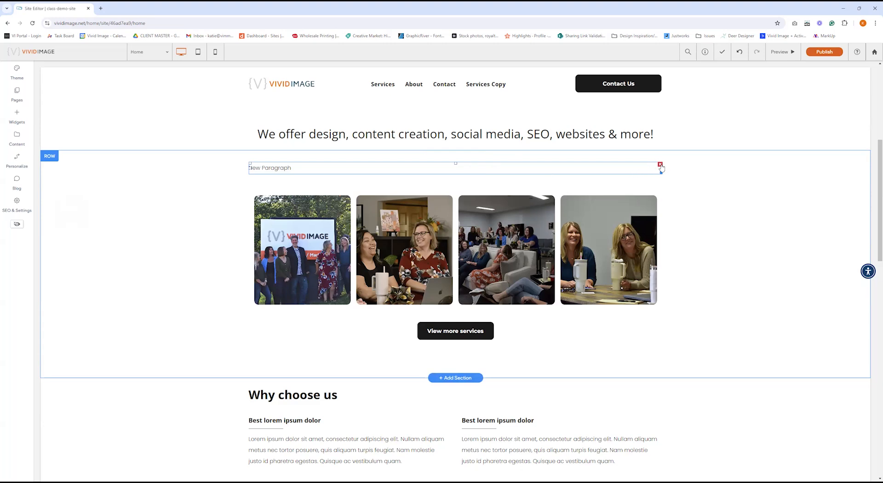
click(660, 165)
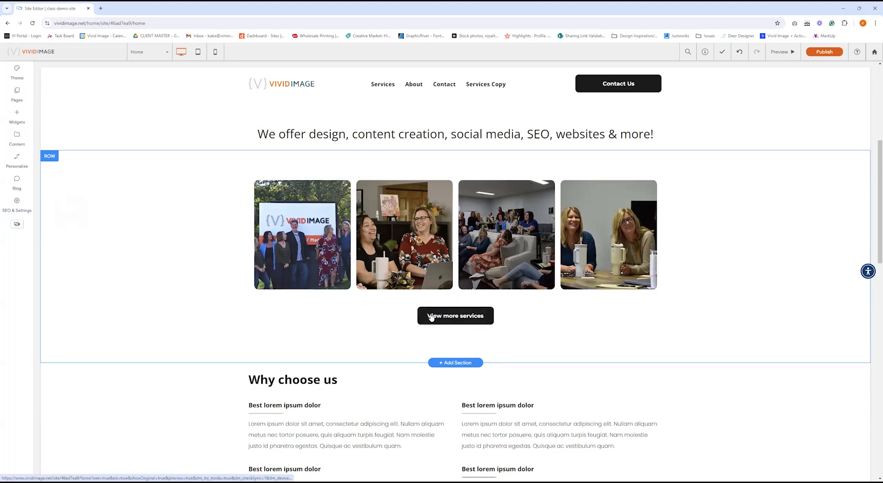
drag(465, 324, 509, 183)
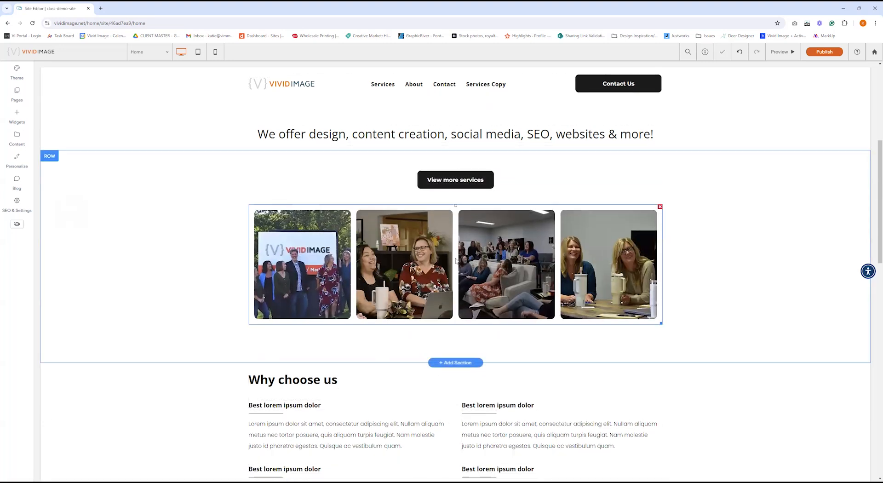
drag(451, 183, 422, 203)
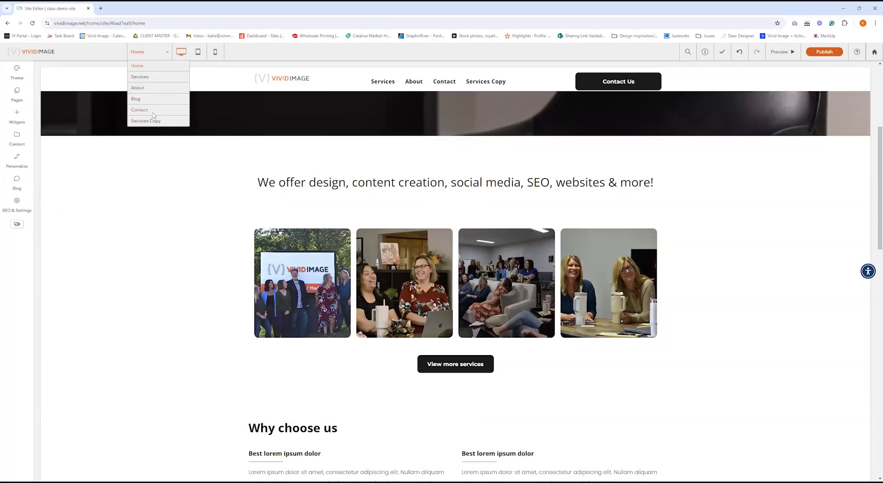
Switch the editor to the Contact page with its 'Send us a Question' form.
click(167, 119)
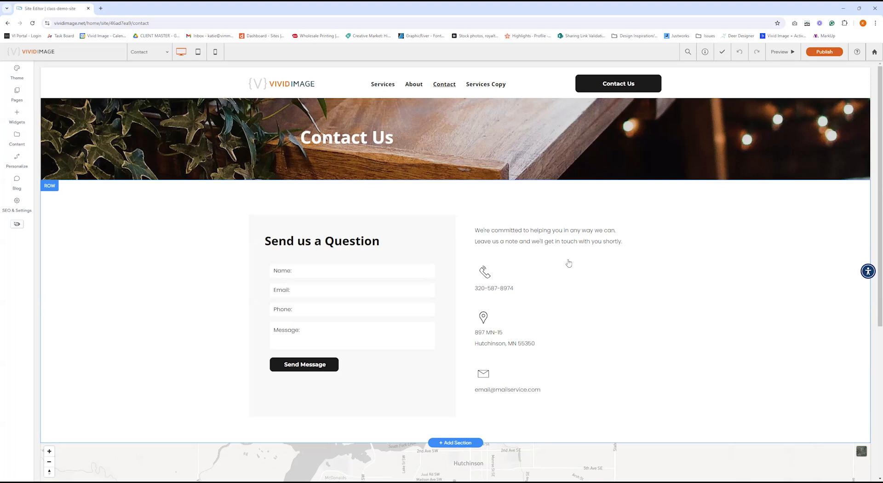
Open the contact form's content settings and review the Name, Email, Phone and Message fields.
click(372, 289)
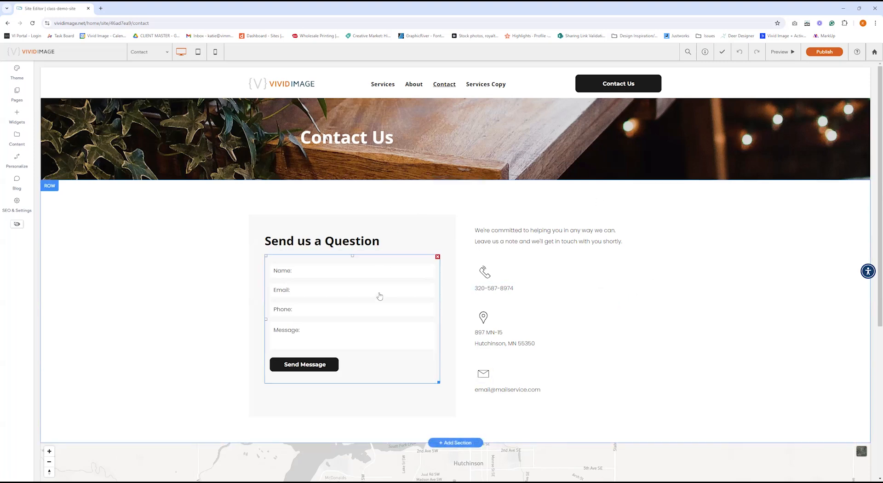
click(379, 296)
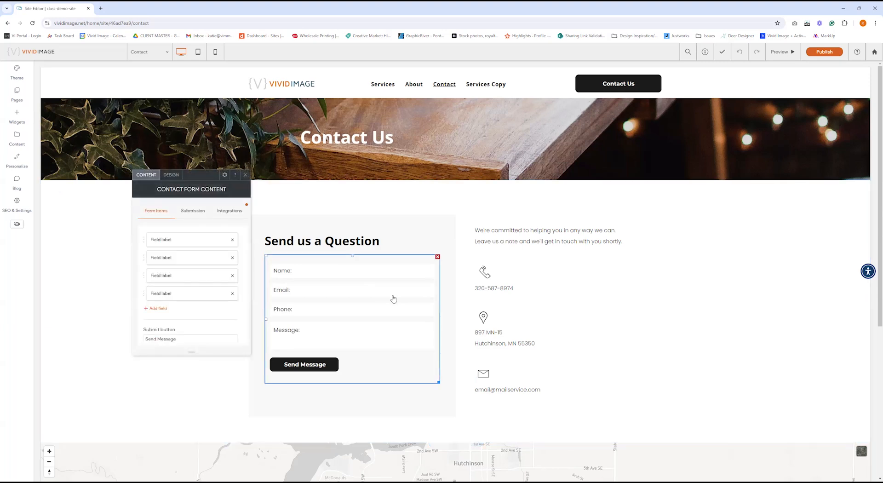
click(180, 244)
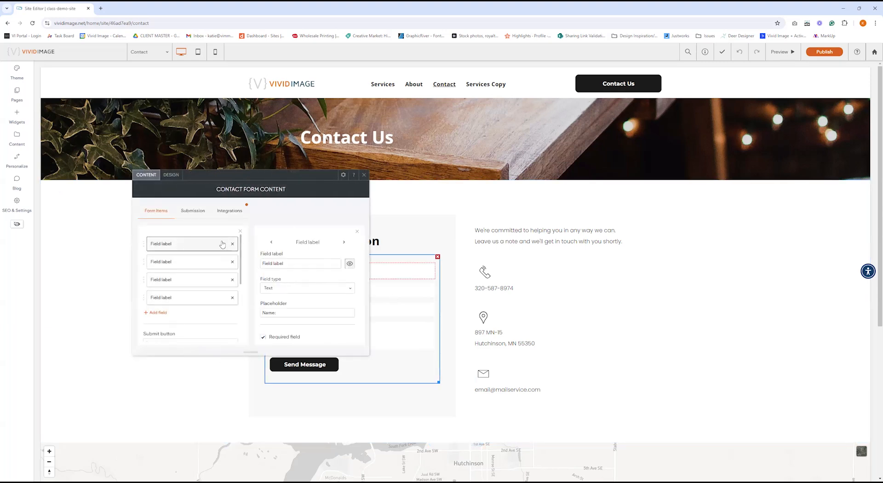
scroll(298, 267, down, 1)
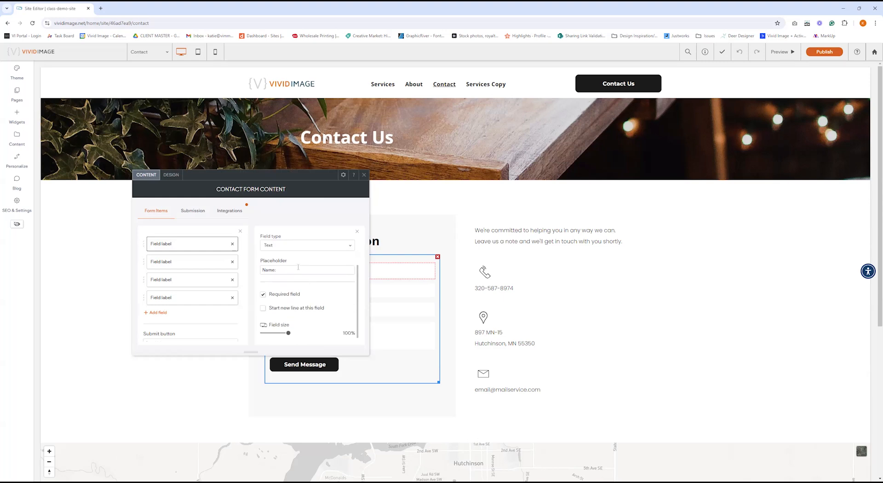
click(183, 261)
click(179, 281)
click(187, 296)
drag(268, 179, 151, 181)
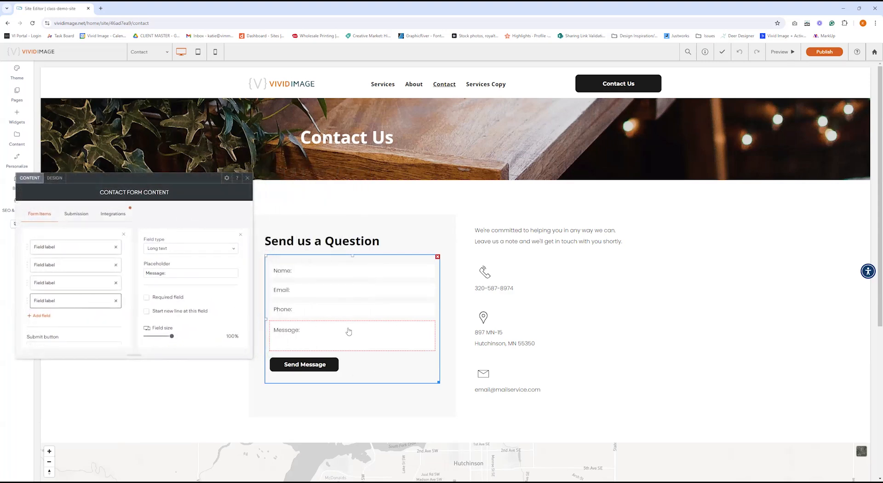
scroll(69, 299, down, 1)
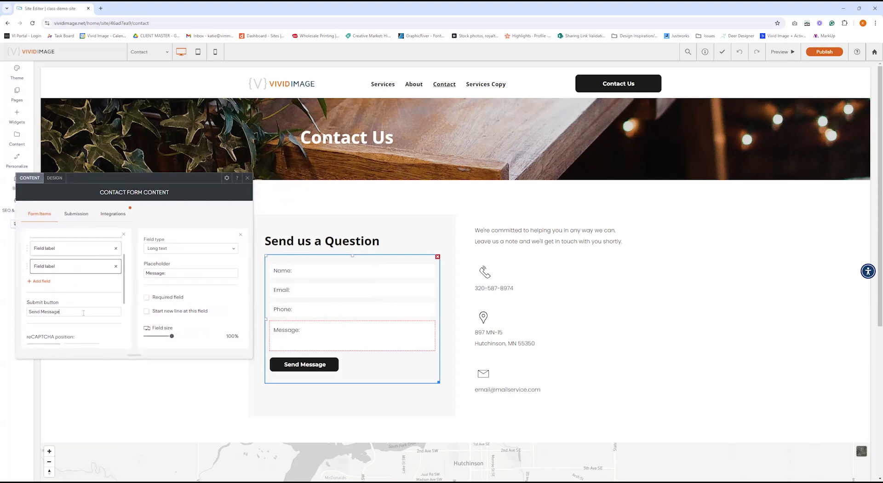
Relabel the submit button from 'Send Message' to 'Submit' and show new-submission notification settings.
drag(76, 313, 20, 317)
text(Submit)
click(84, 215)
click(88, 251)
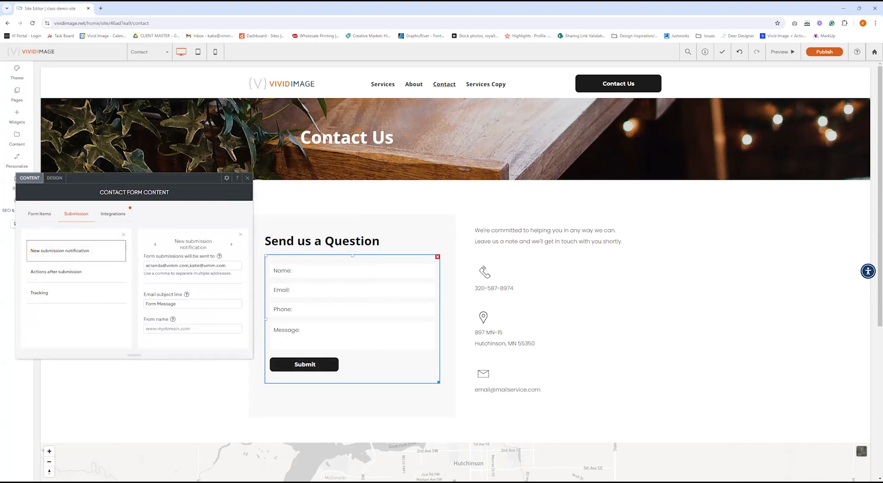
Inspect the two notification recipient addresses, then show the Actions after submission settings.
drag(146, 267, 229, 267)
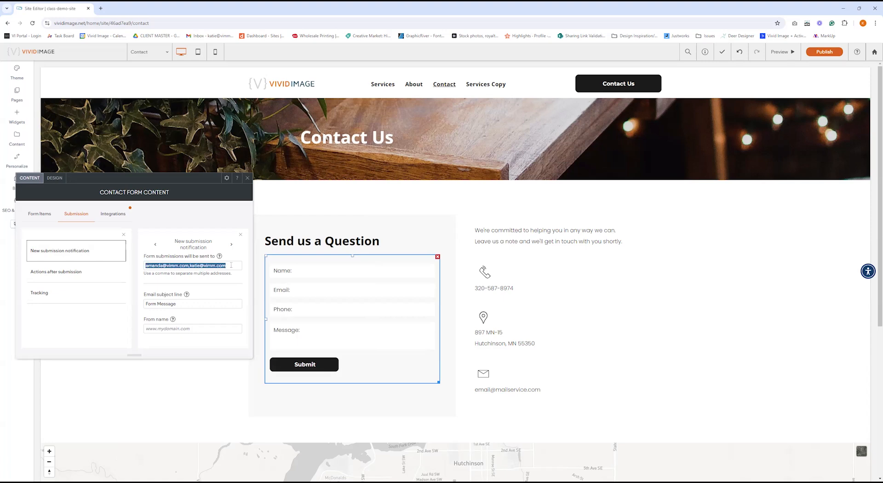
click(231, 265)
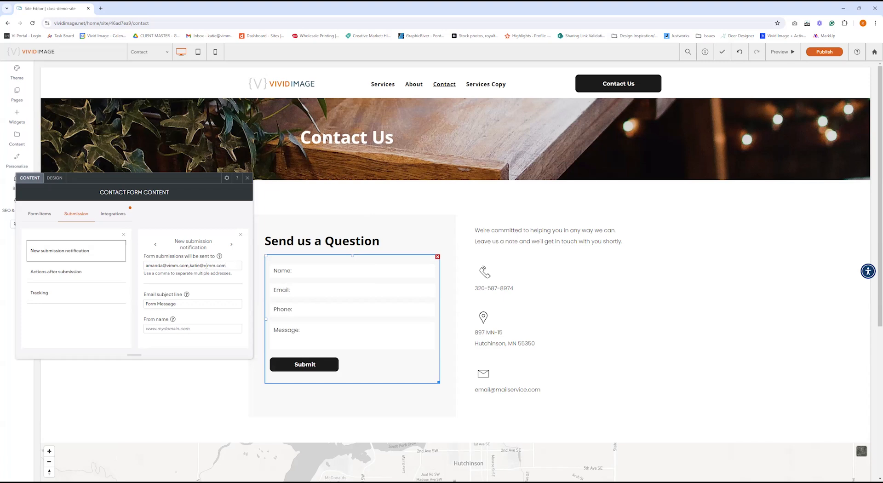
click(190, 265)
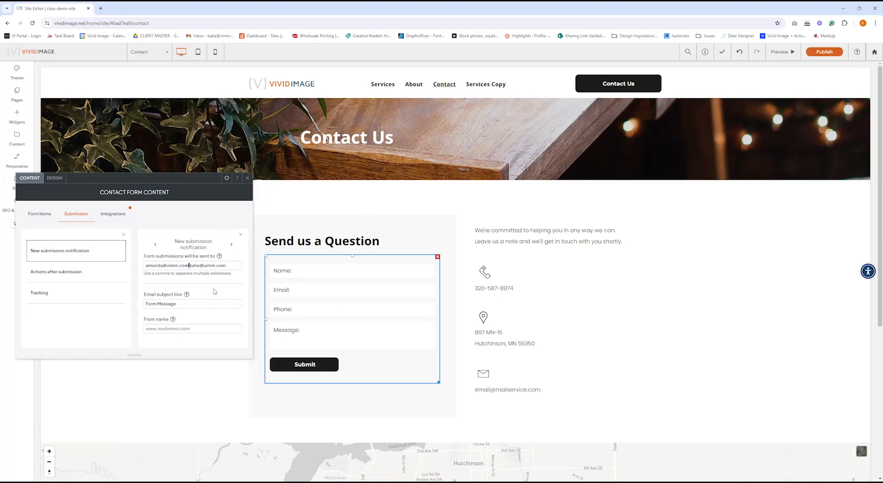
click(89, 274)
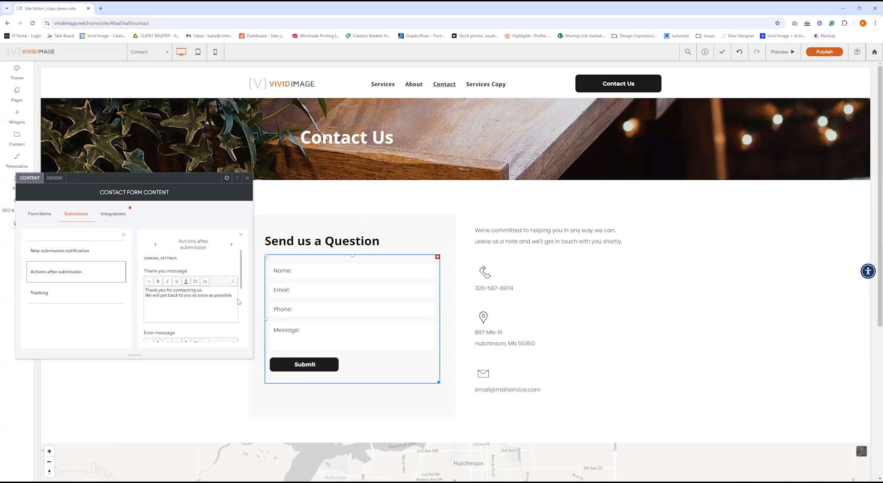
Review the thank-you and error messages, then close the Contact Form Content panel.
click(213, 298)
scroll(219, 288, down, 3)
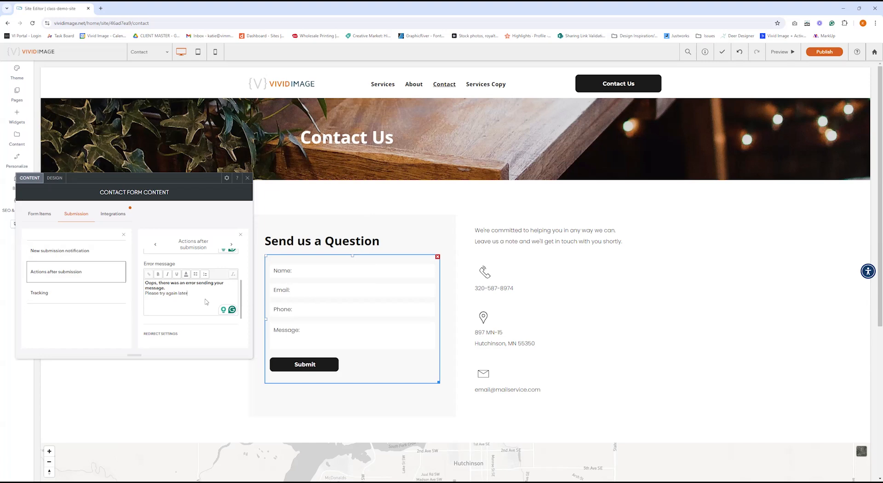
click(247, 178)
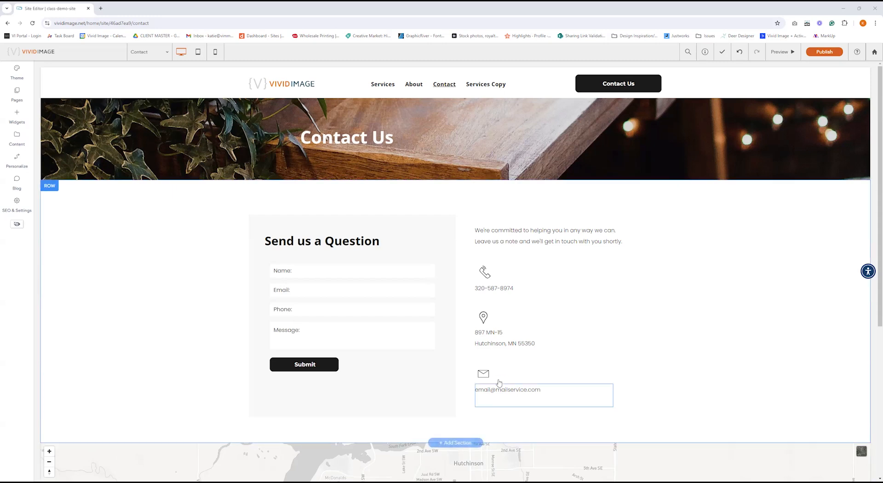
Open the Notification Bar rule under Personalize and preview it on the Home page.
click(24, 163)
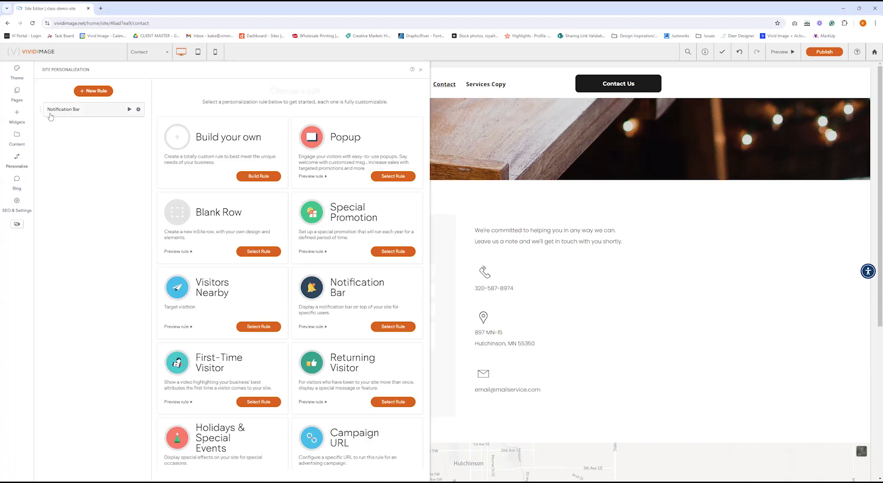
click(94, 111)
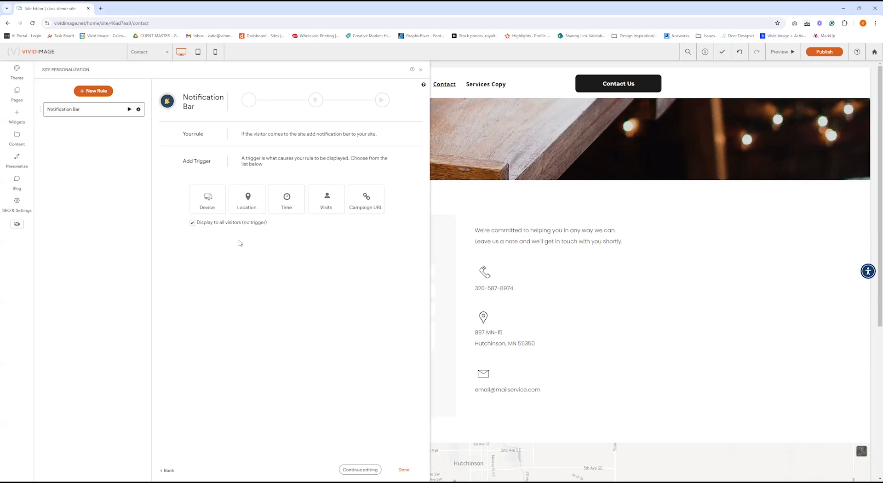
click(361, 470)
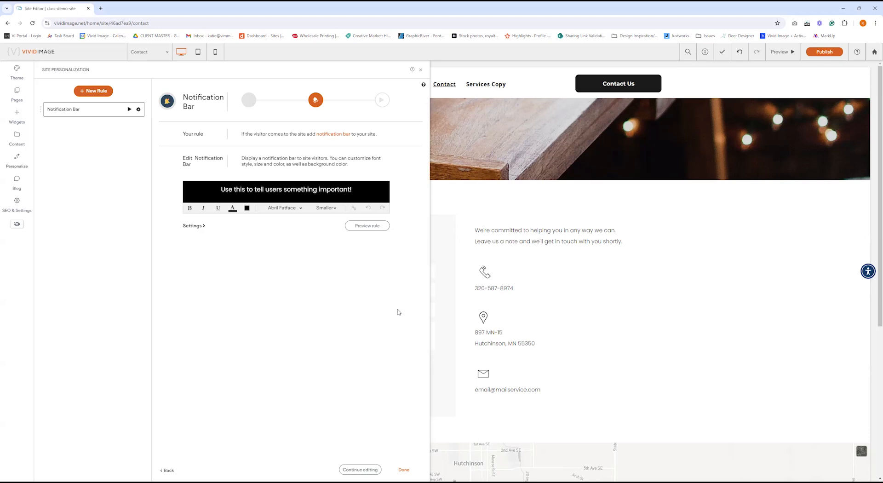
click(377, 227)
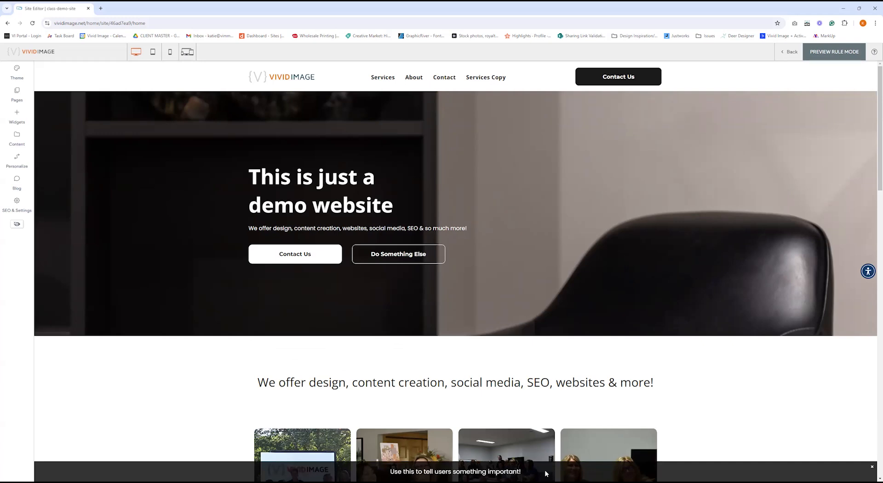
Scroll down the rule preview page, then exit to the Site Personalization rules list.
scroll(741, 428, down, 2)
scroll(727, 410, down, 2)
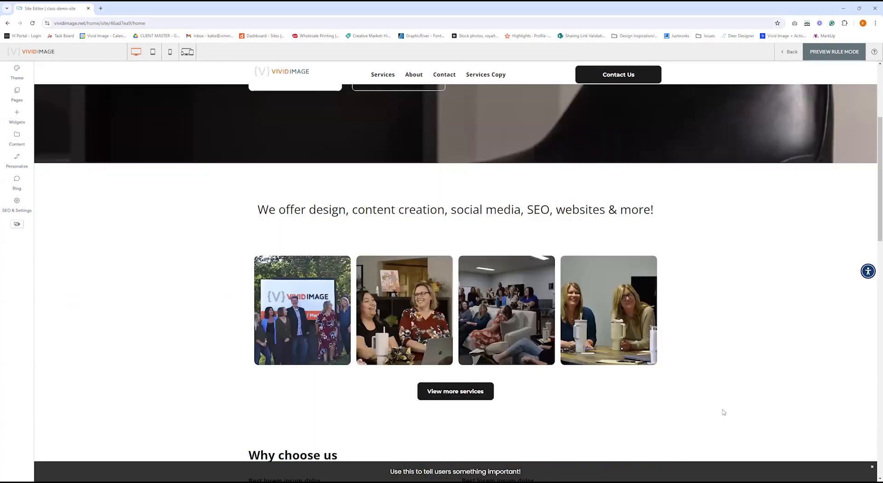
scroll(723, 412, down, 4)
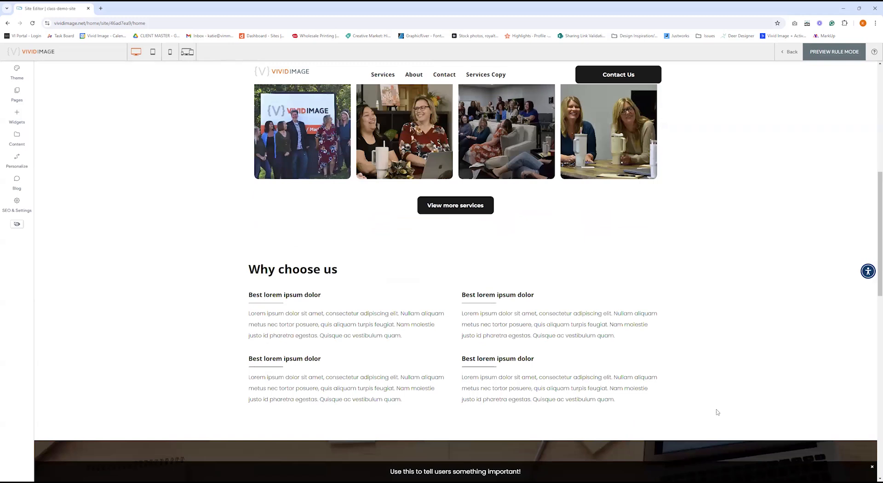
scroll(717, 412, down, 2)
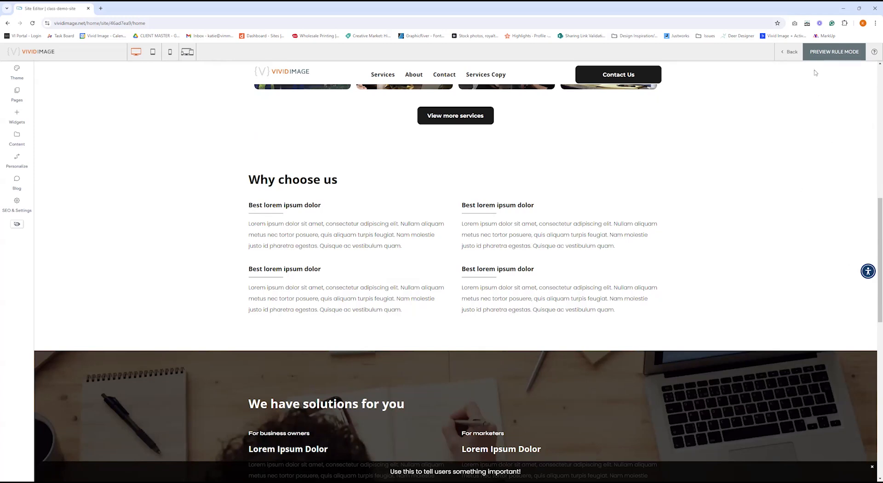
click(791, 53)
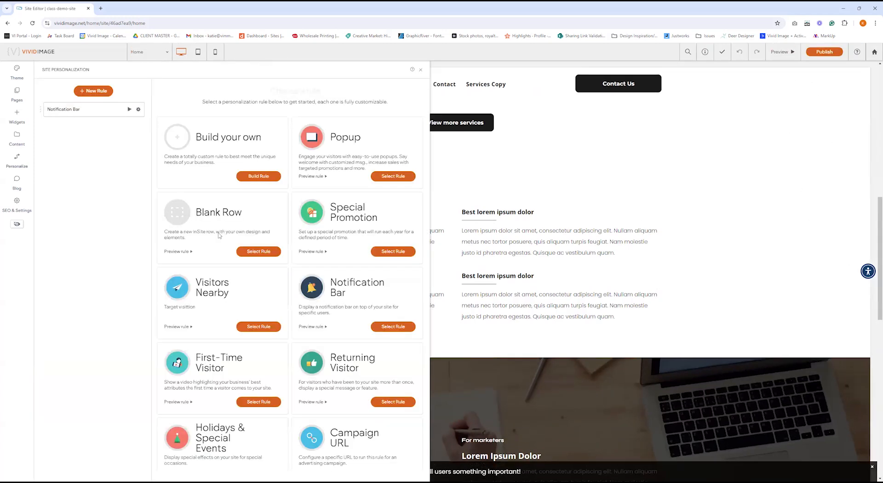
Reopen the Notification Bar rule and replace its message with 'Something Important!'.
click(90, 113)
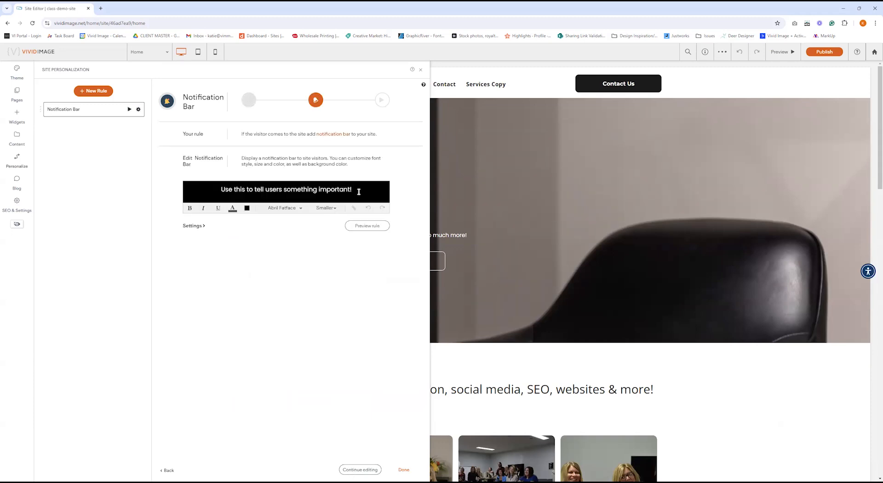
drag(358, 191, 222, 189)
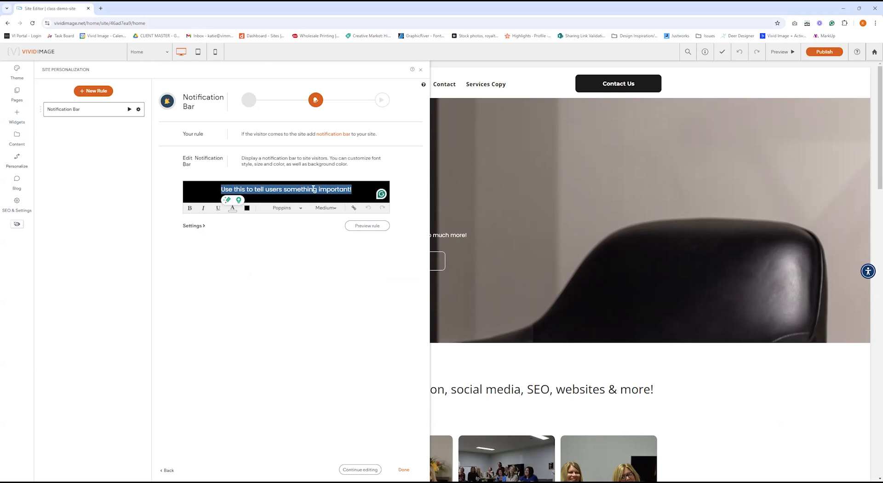
text(Something Important!)
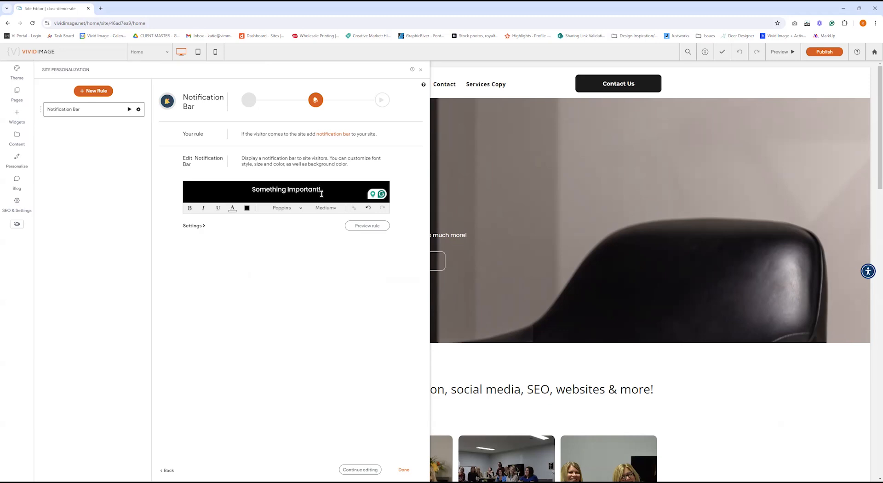
Try linking the word 'Important' but cancel, then save the notification bar rule.
drag(287, 189, 319, 189)
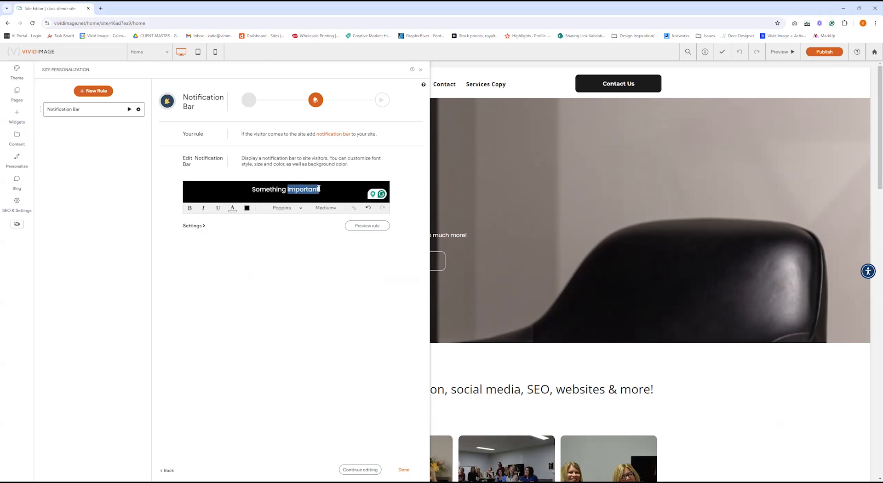
click(352, 209)
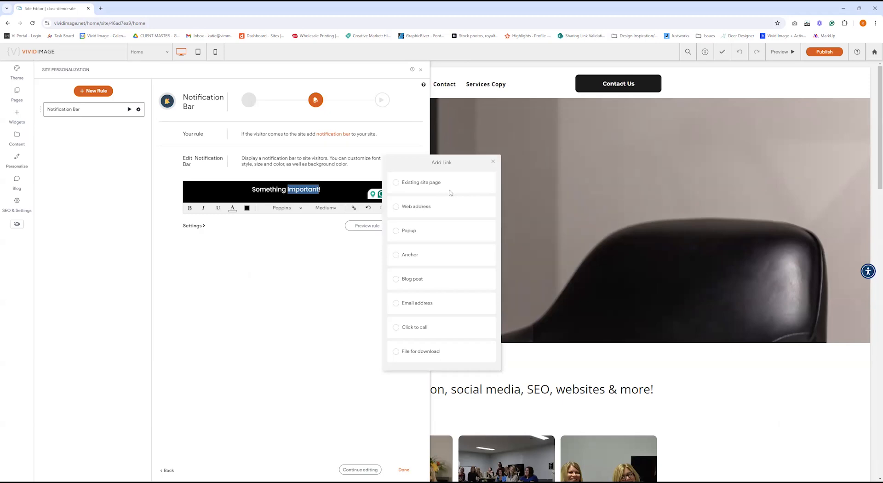
click(492, 162)
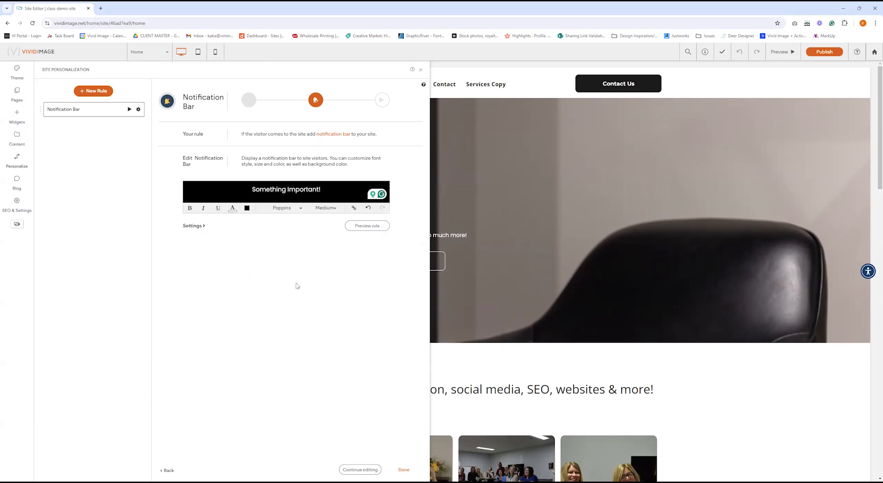
click(403, 471)
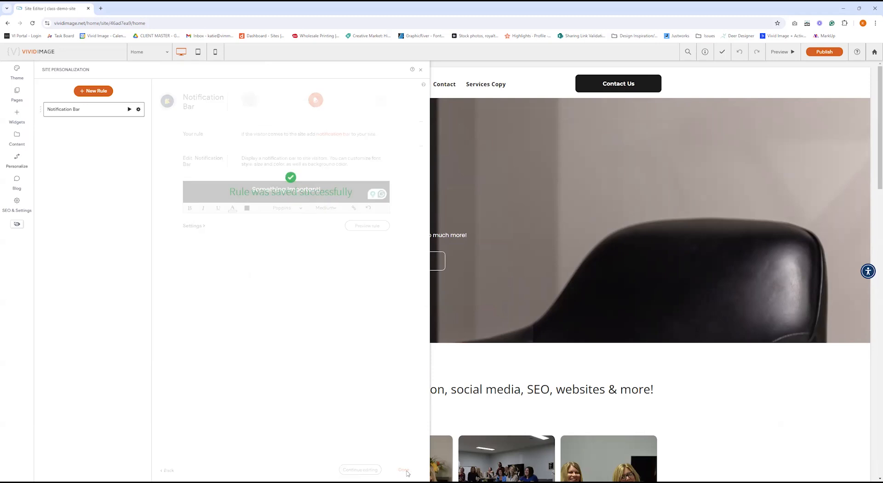